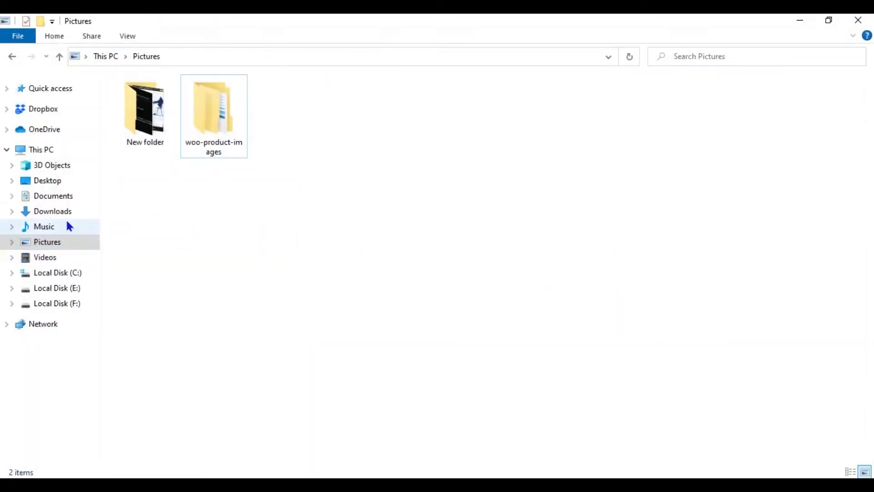
Open the Sample CSV - woo-product file from Downloads in Excel
click(63, 217)
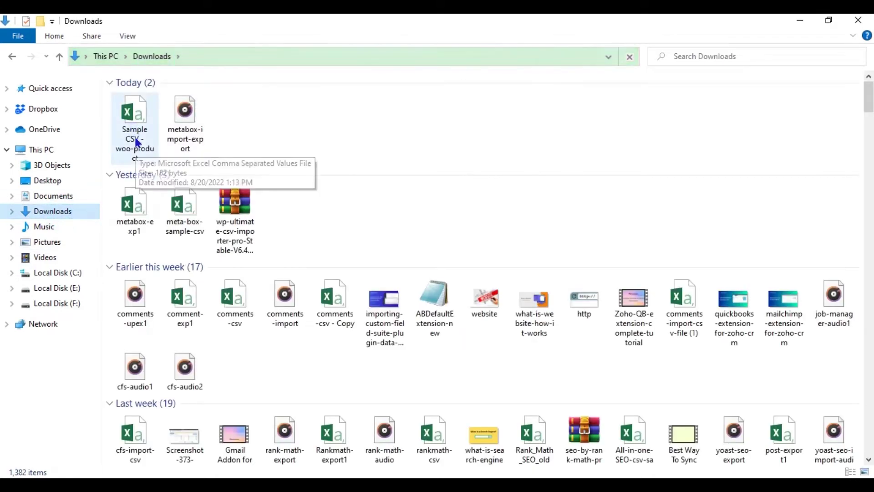
click(137, 142)
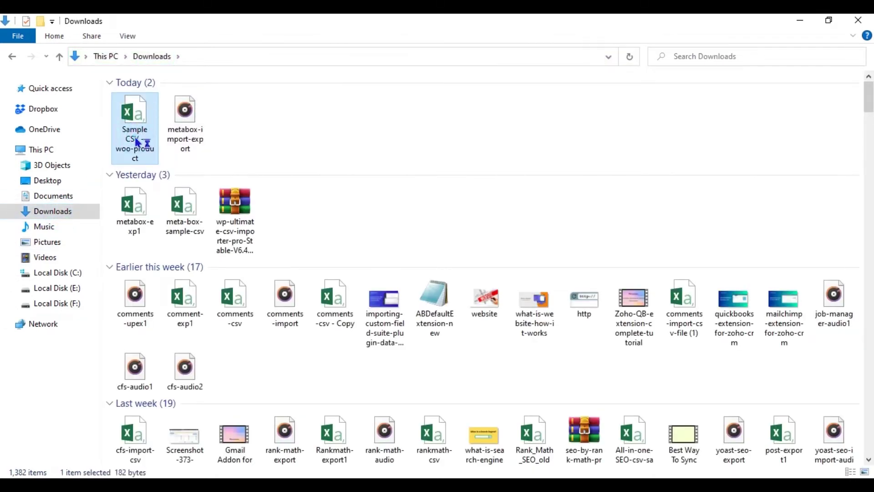
double_click(138, 143)
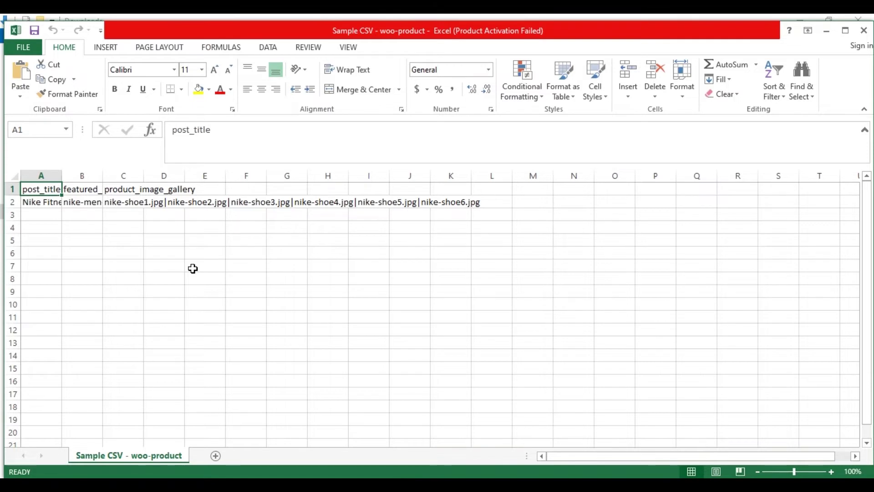
key(Right)
key(Right)
key(Left)
key(Left)
key(Right)
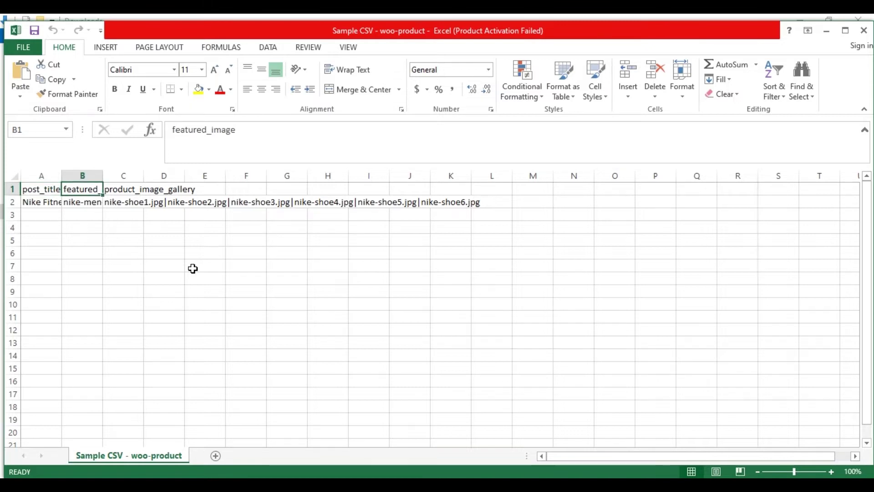
key(Right)
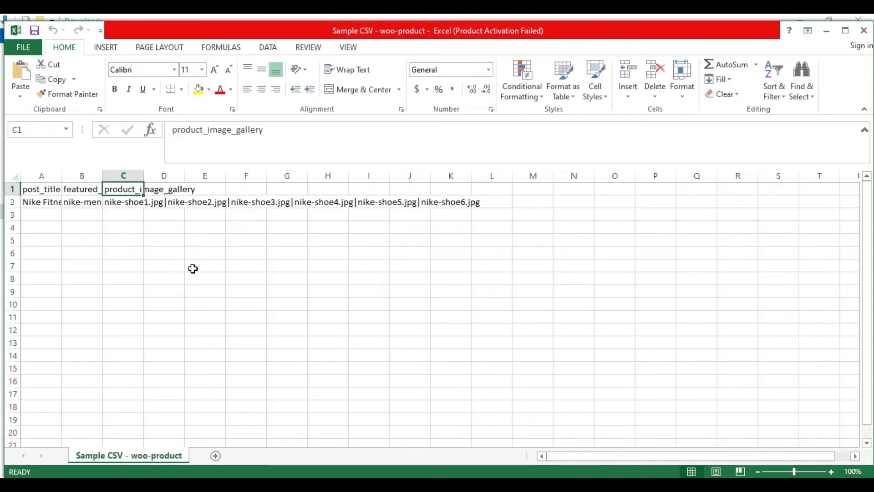
key(Left)
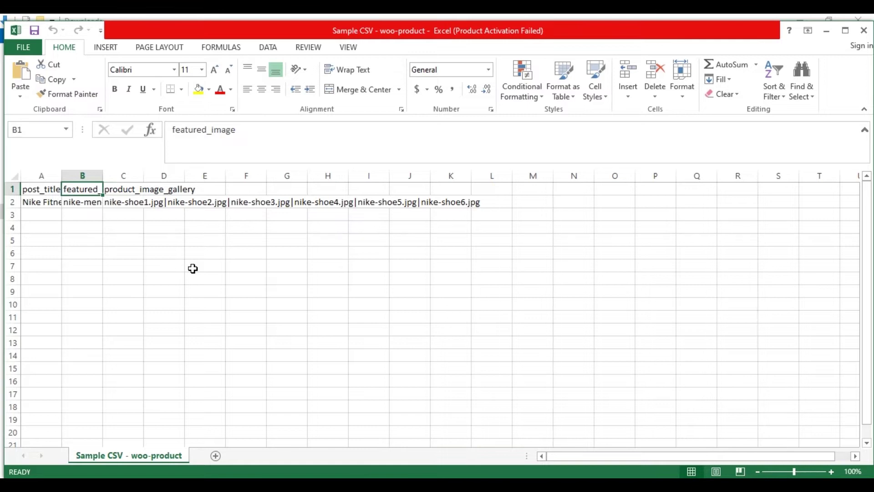
key(Left)
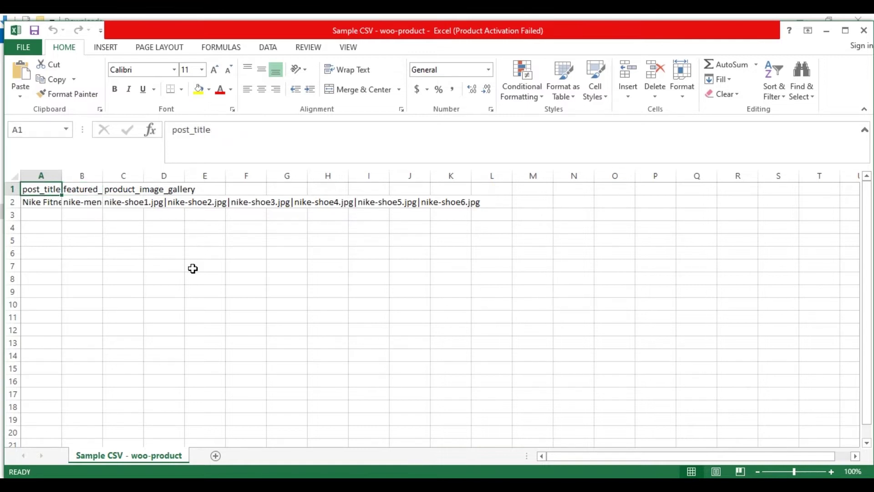
key(Down)
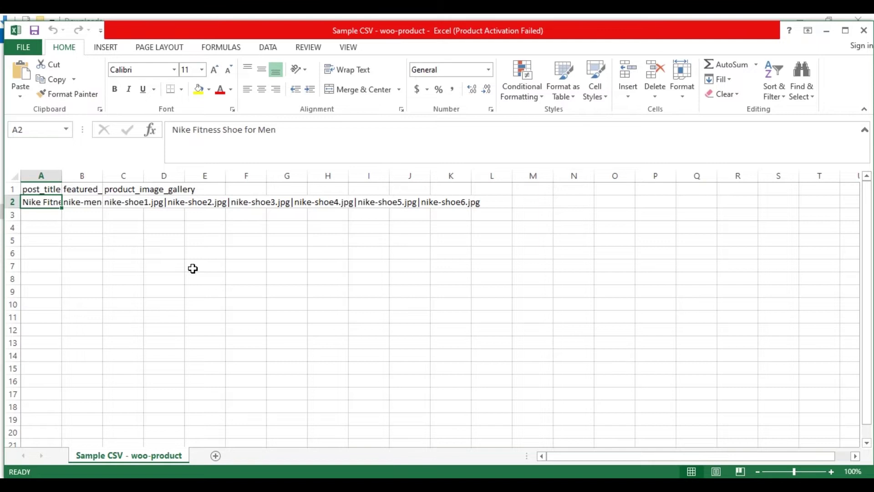
key(Up)
key(Right)
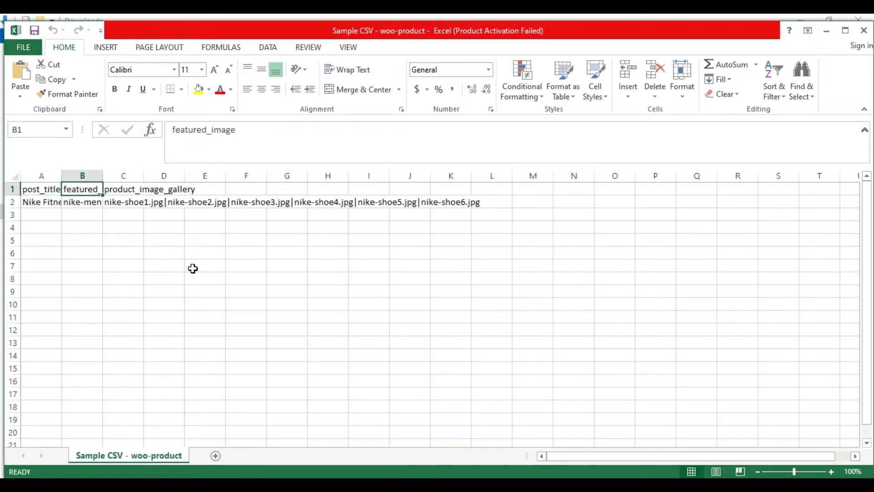
key(Down)
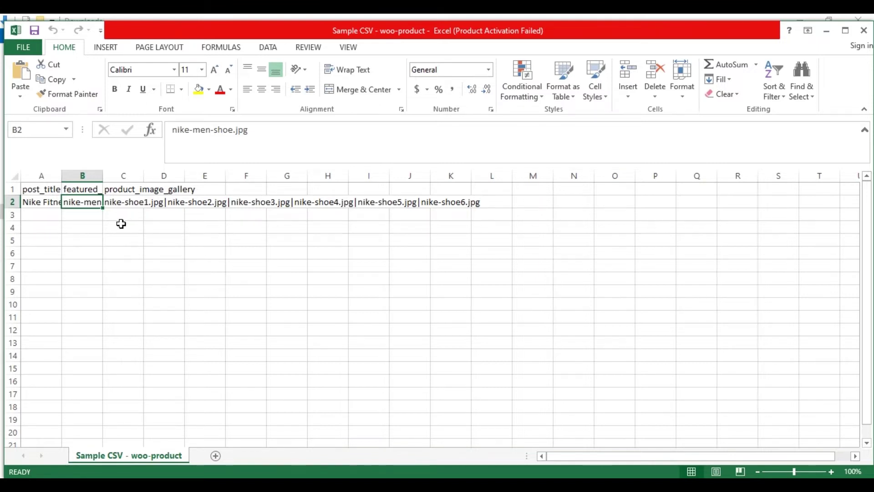
Review the image names in cells C2 and B2, then return to the Downloads folder window
key(Right)
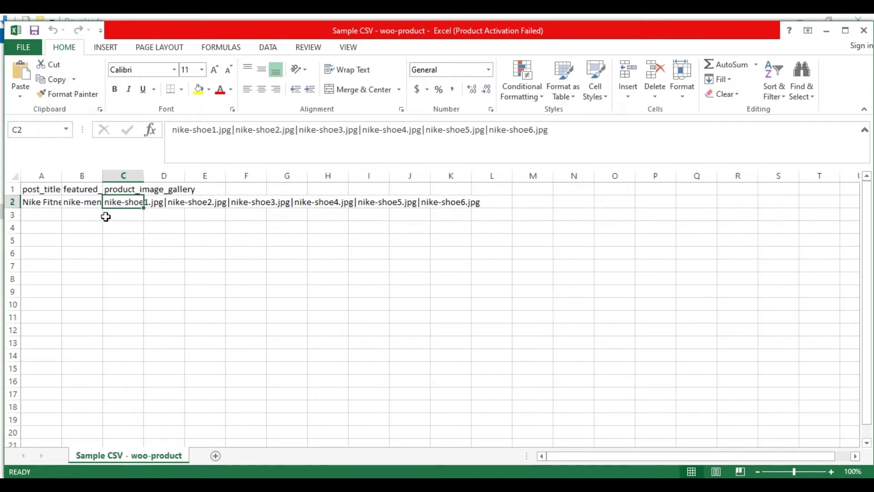
key(Left)
key(Right)
click(332, 431)
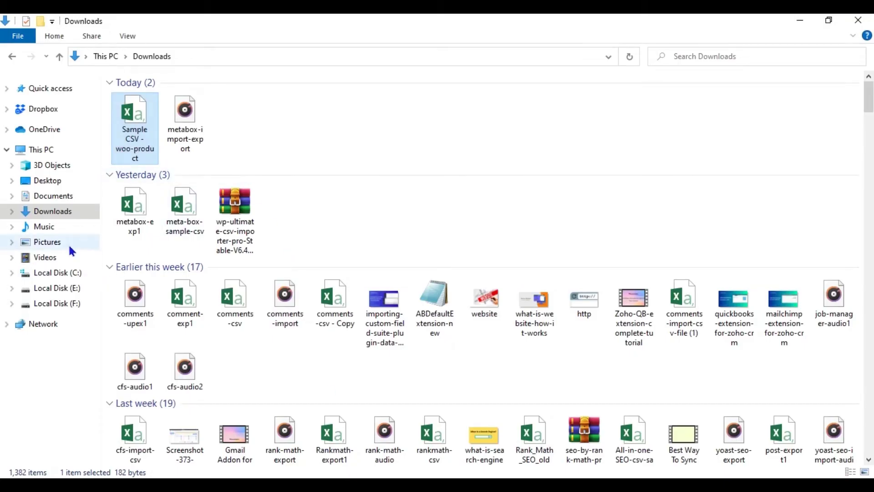
Open the product-image zip in Pictures\woo-product-images in WinRAR
click(82, 240)
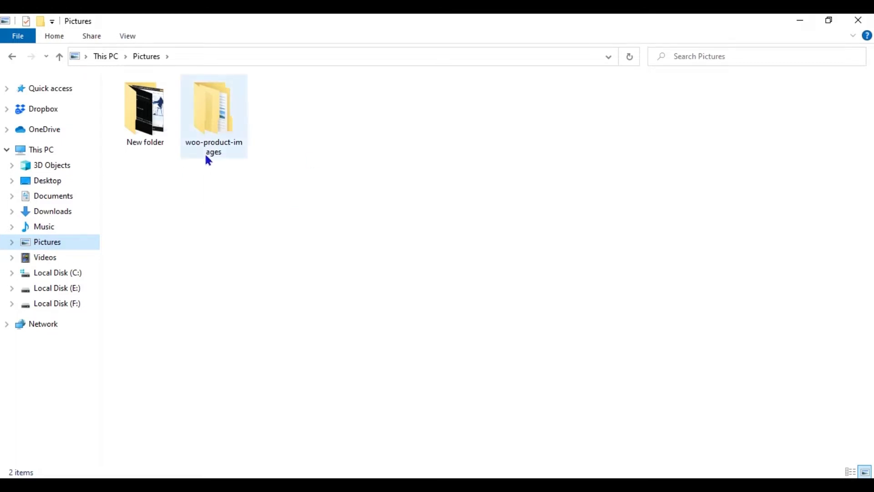
double_click(221, 124)
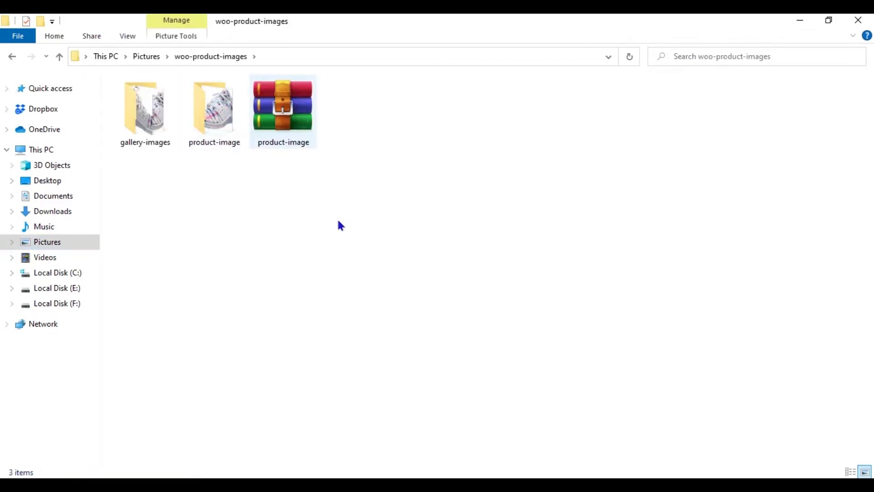
click(315, 109)
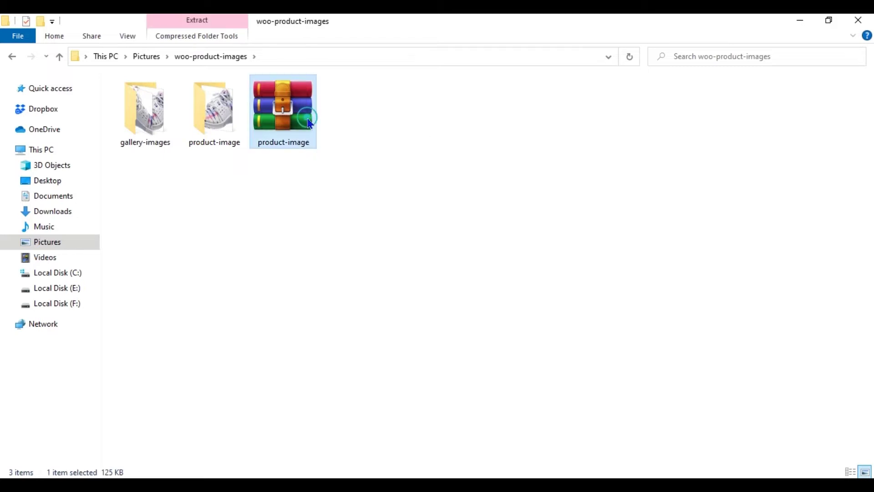
click(324, 228)
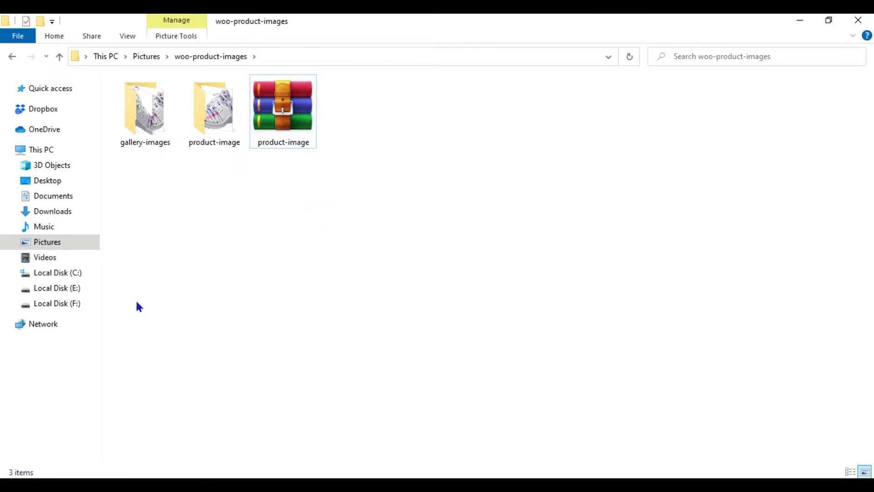
double_click(288, 99)
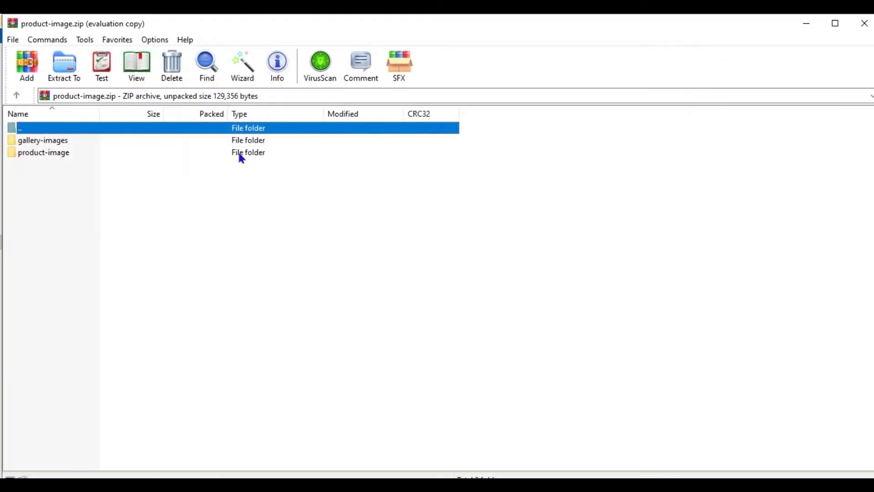
Inspect the archive's product-image and gallery-images folders, then close WinRAR
double_click(215, 151)
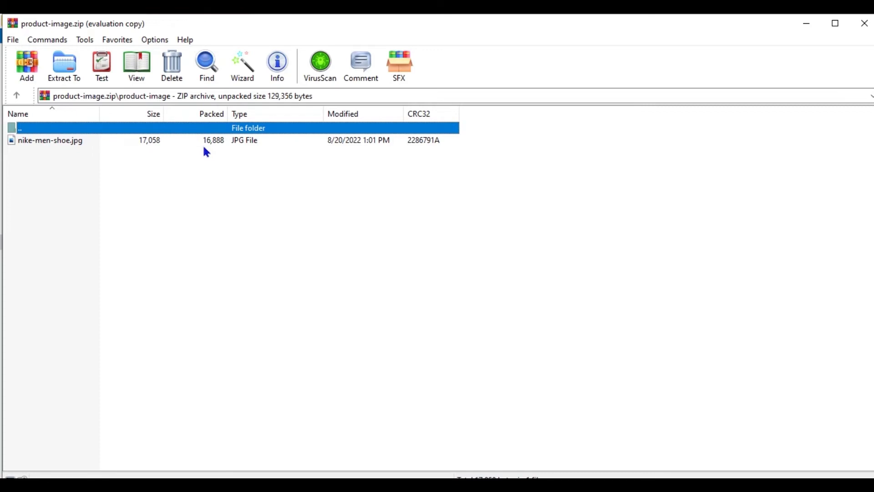
double_click(158, 130)
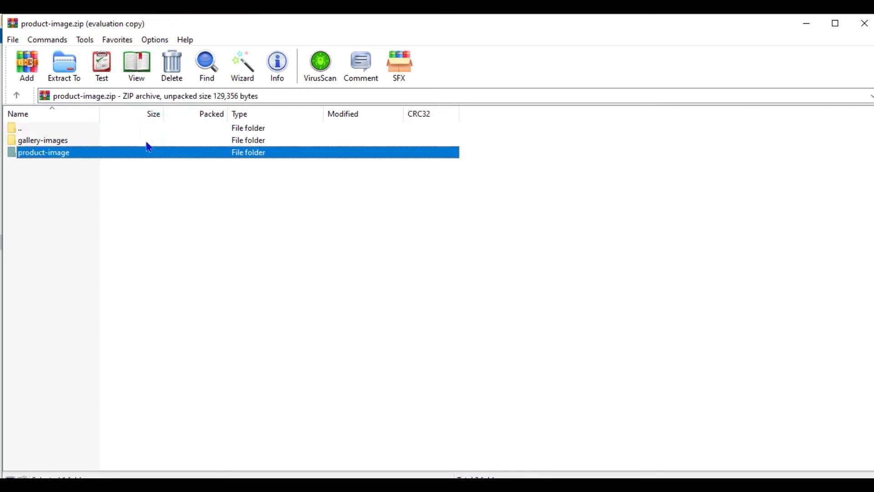
double_click(147, 142)
double_click(157, 129)
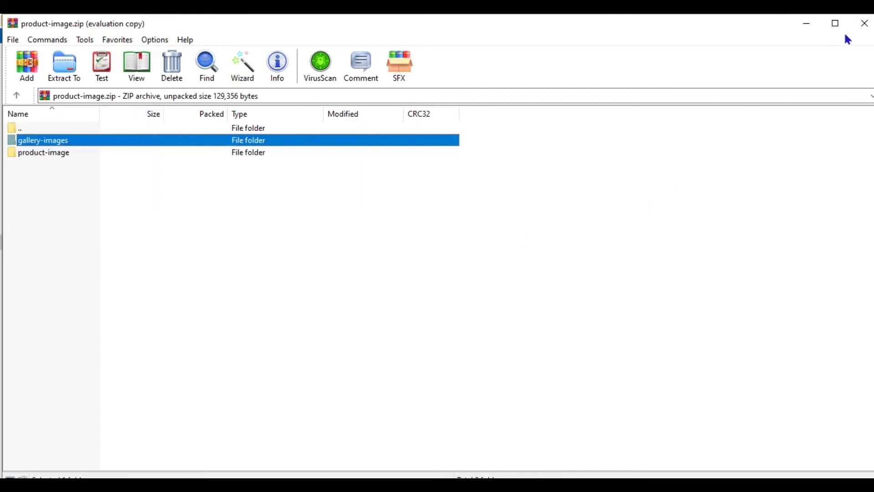
click(865, 24)
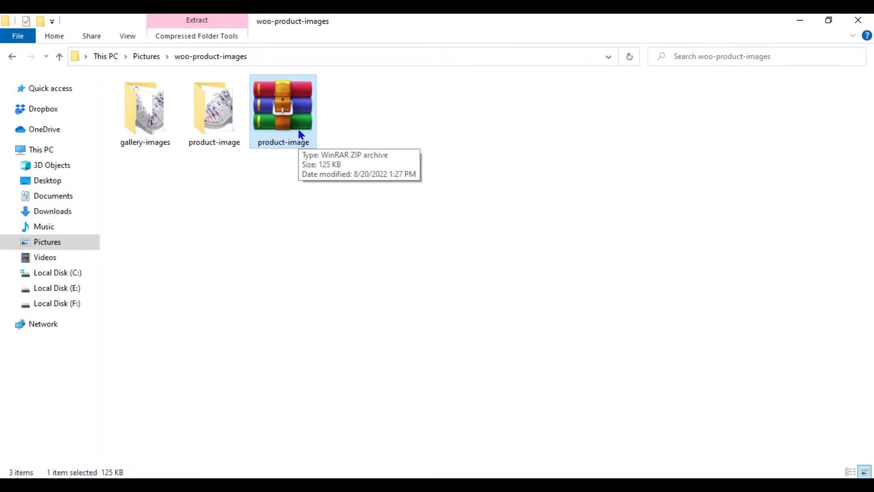
Delete the product-image zip and check the product-image folder's contents
key(Delete)
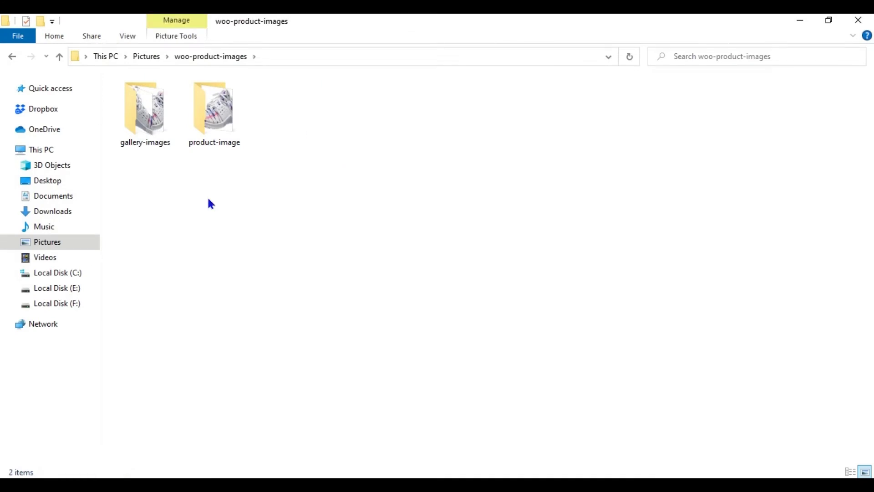
double_click(217, 106)
click(219, 58)
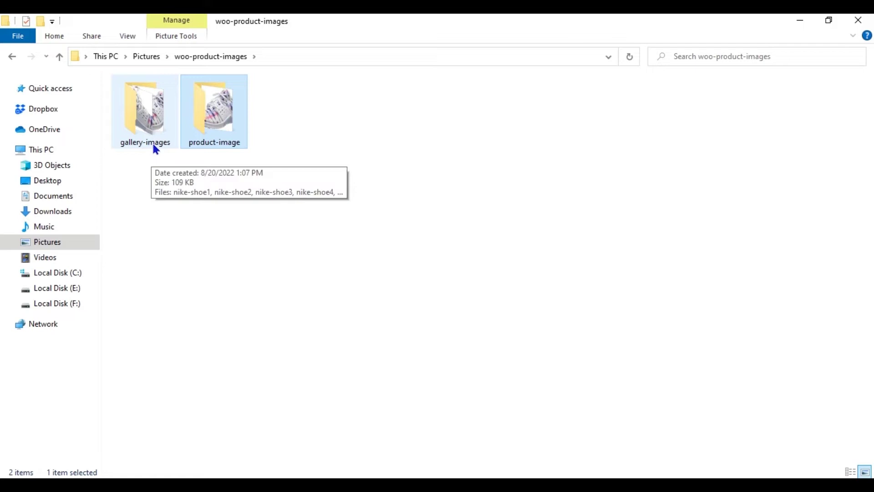
double_click(221, 128)
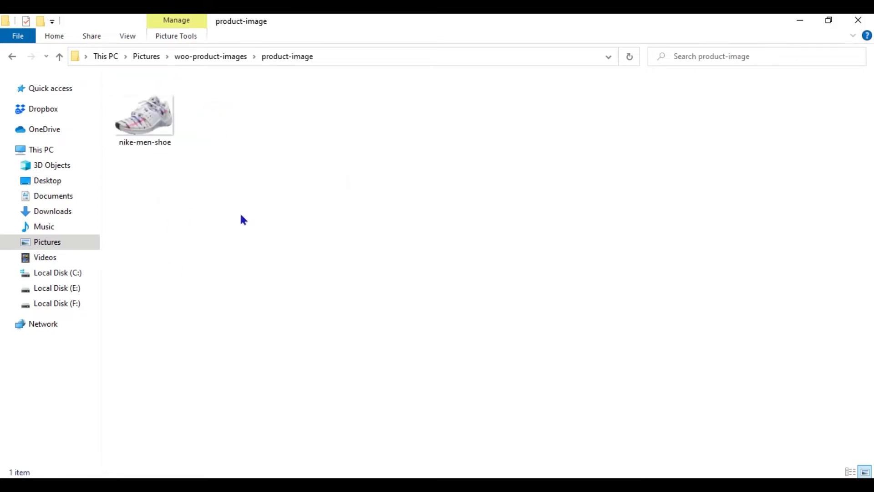
click(196, 58)
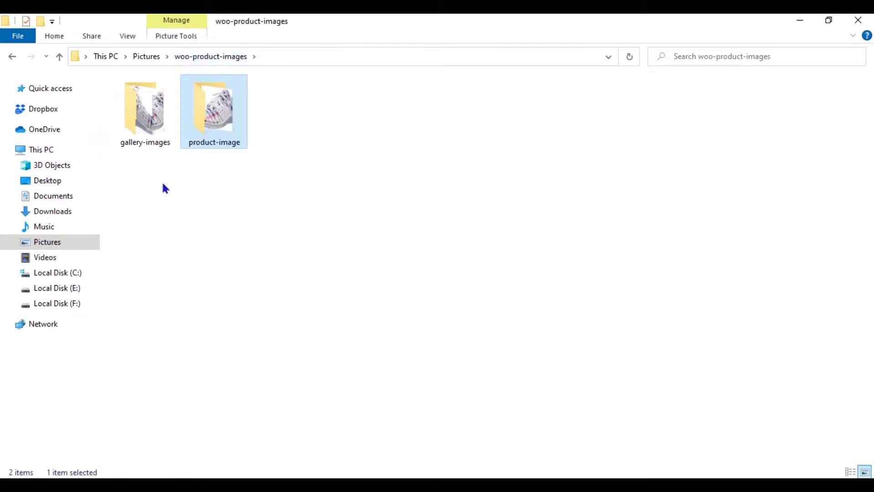
Check the gallery-images folder, then return to the Sample CSV spreadsheet in Excel
double_click(147, 133)
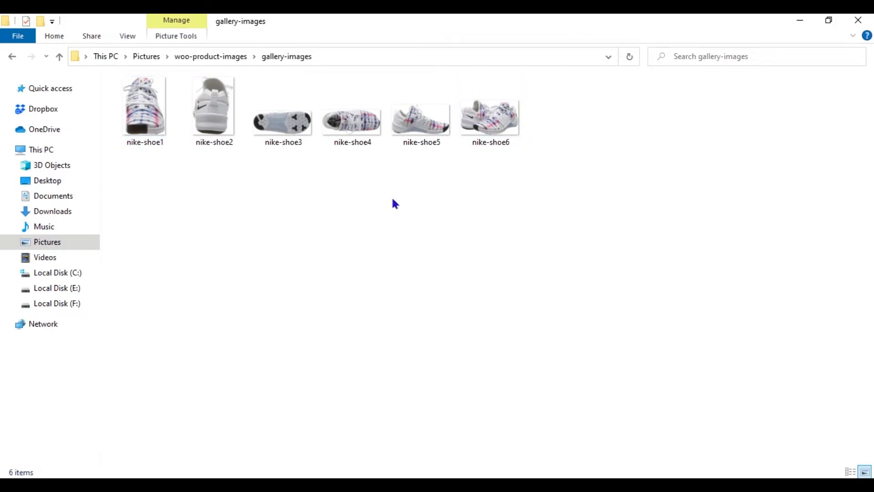
click(210, 59)
click(324, 190)
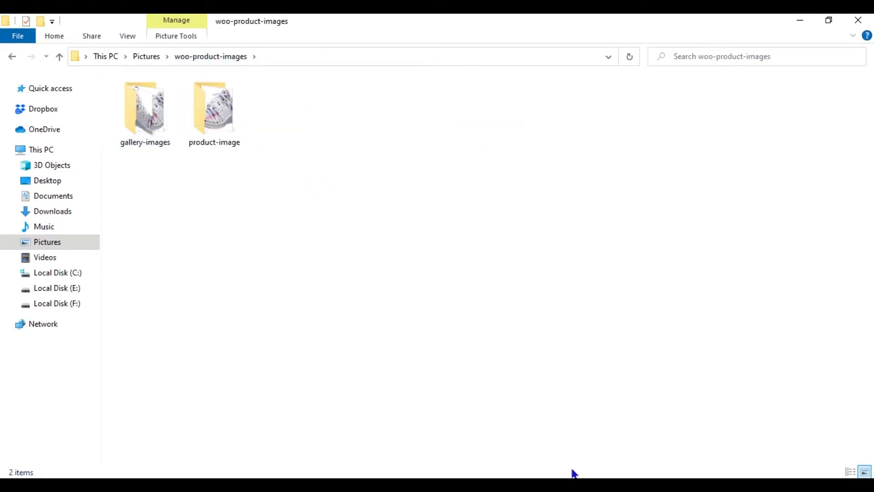
click(575, 484)
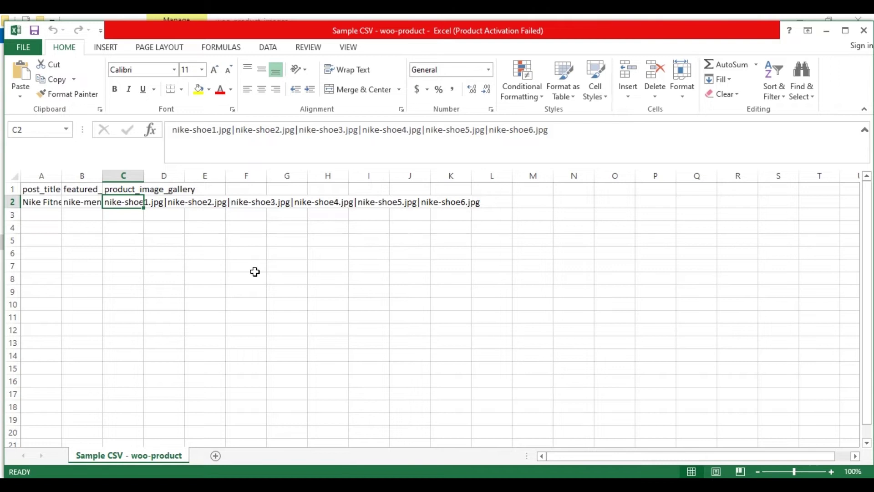
key(Up)
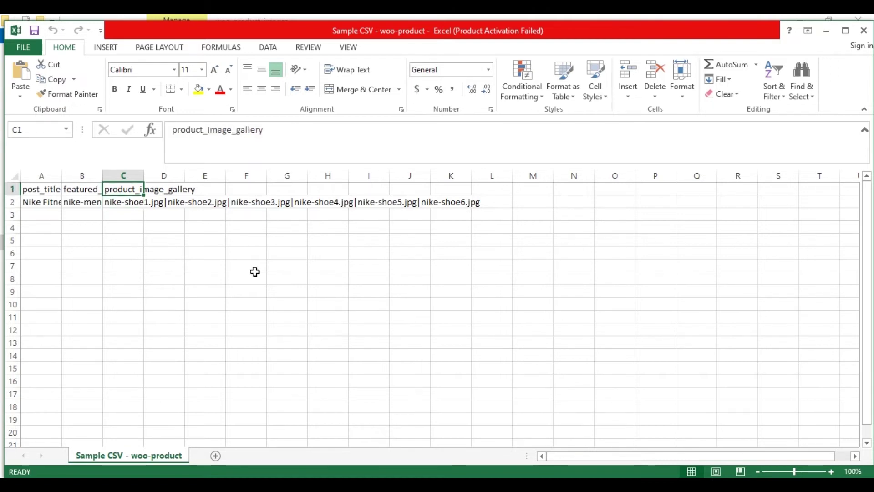
key(Left)
key(Down)
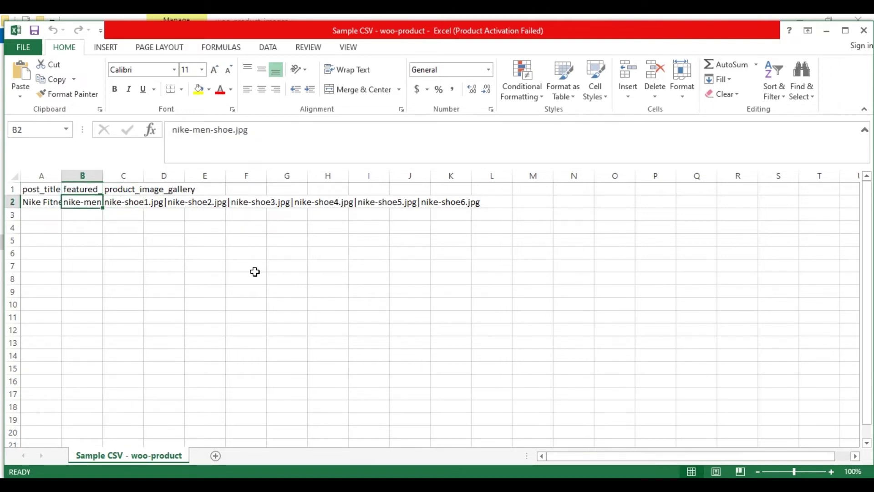
key(Right)
key(Left)
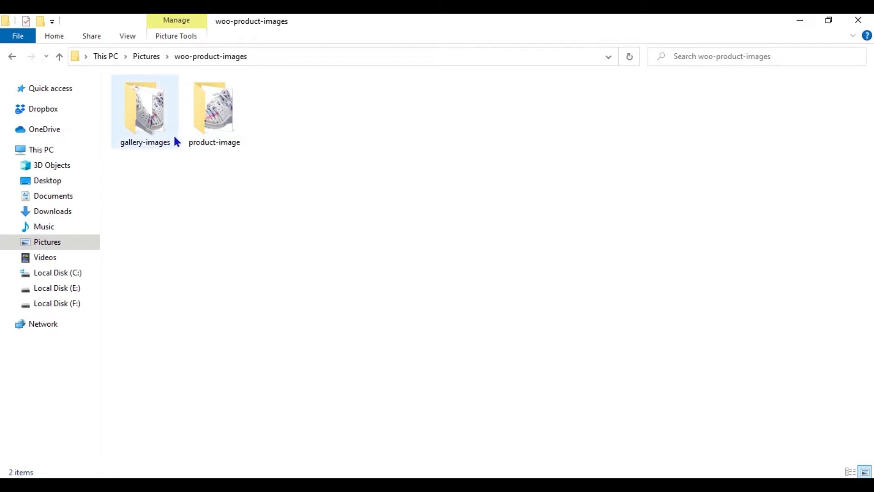
Send the gallery-images and product-image folders to a compressed product-image zip
key(Right)
click(159, 120)
ctrl+click(196, 119)
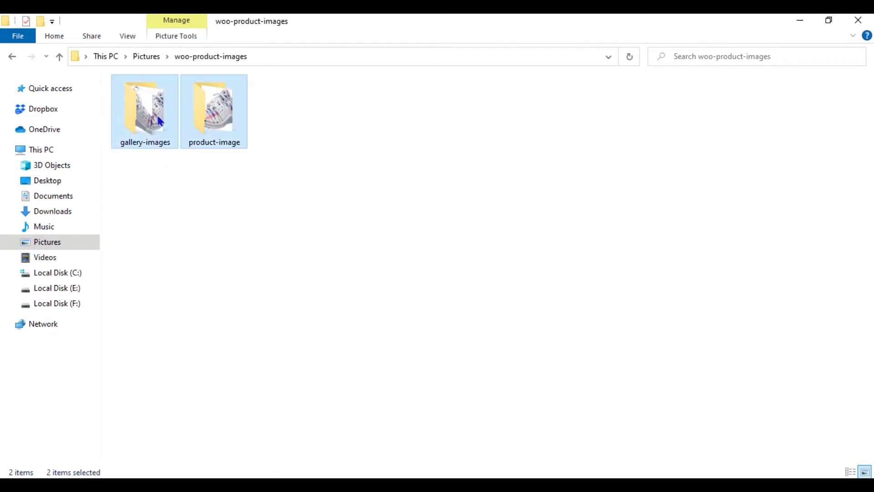
right_click(195, 116)
mouse_move(299, 366)
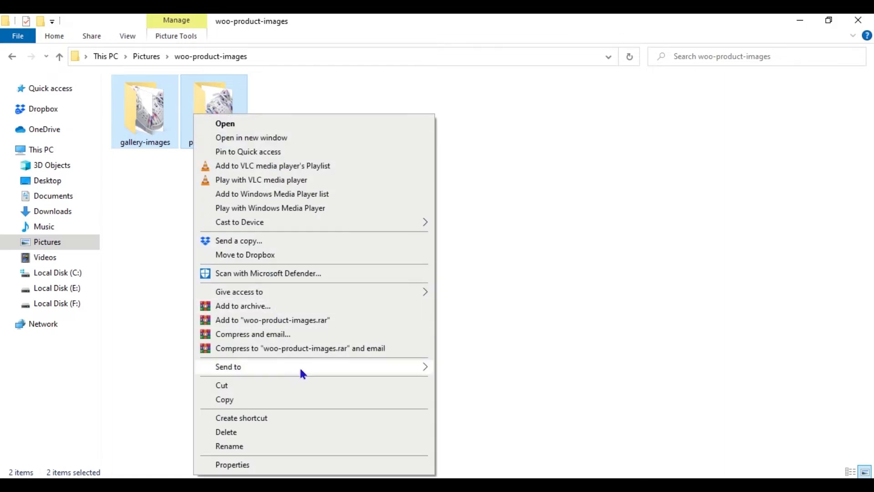
click(452, 383)
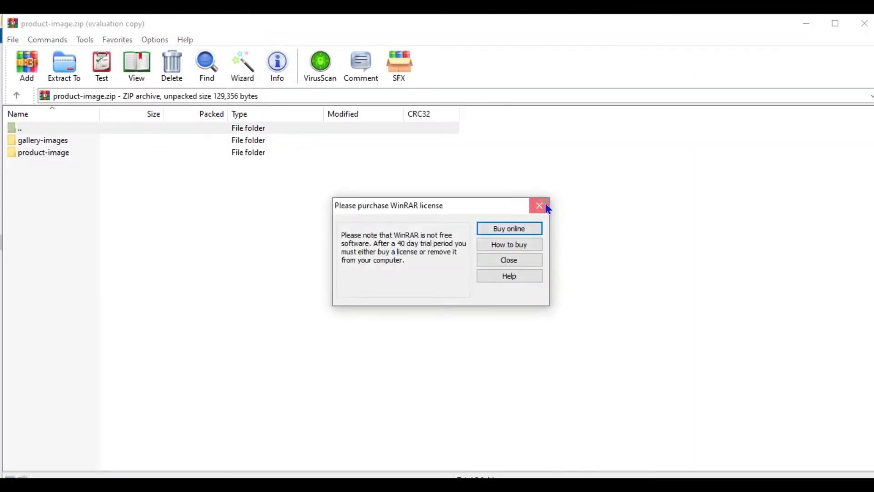
Dismiss the licence reminder, inspect the archive's gallery-images and product-image folders, and close WinRAR
click(540, 206)
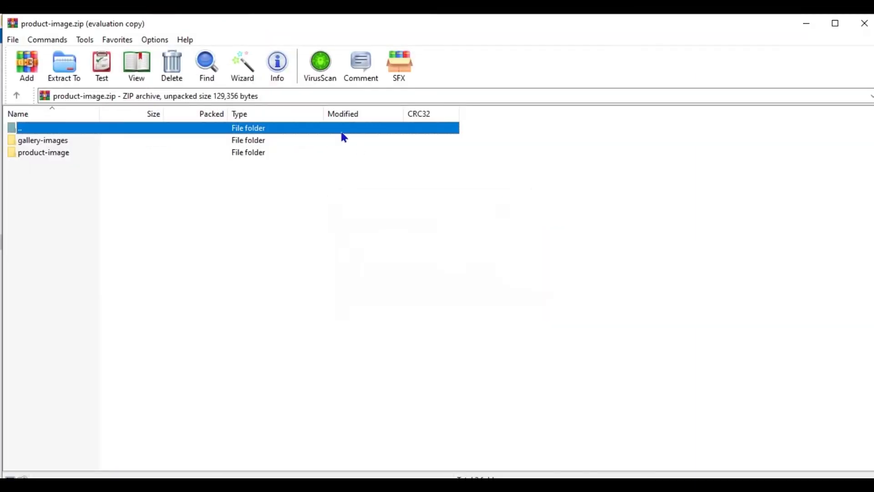
double_click(311, 141)
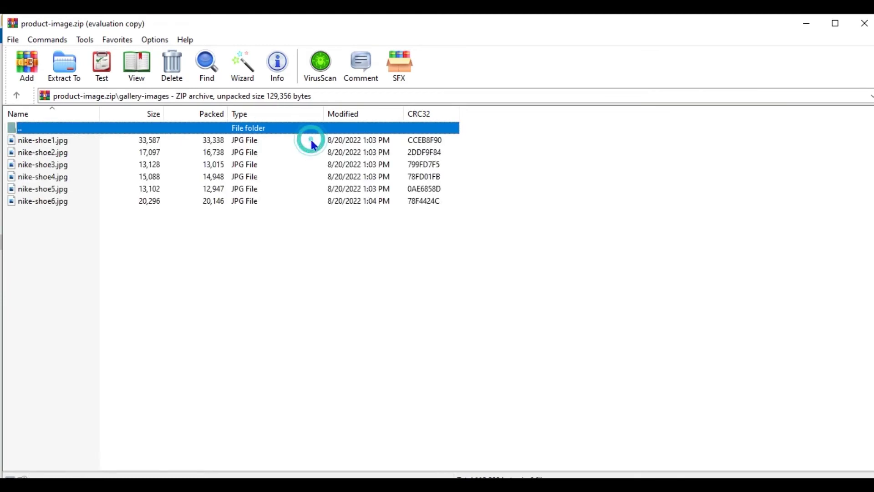
double_click(285, 133)
double_click(263, 155)
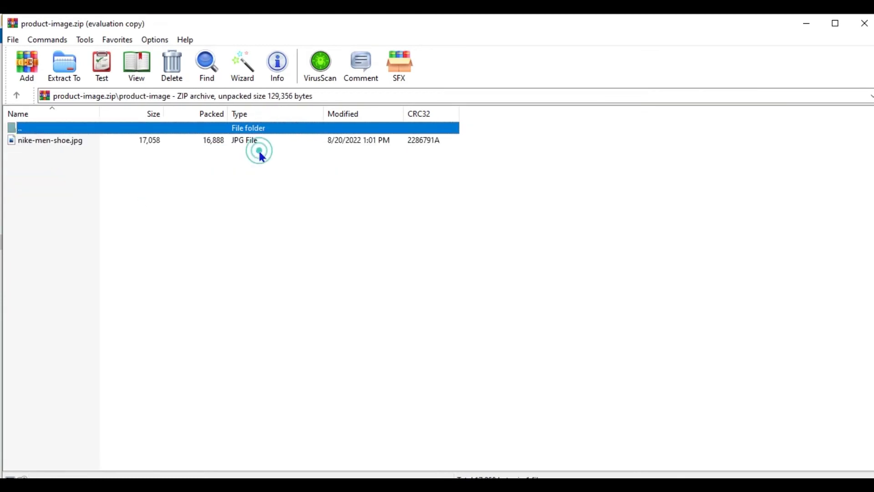
click(248, 129)
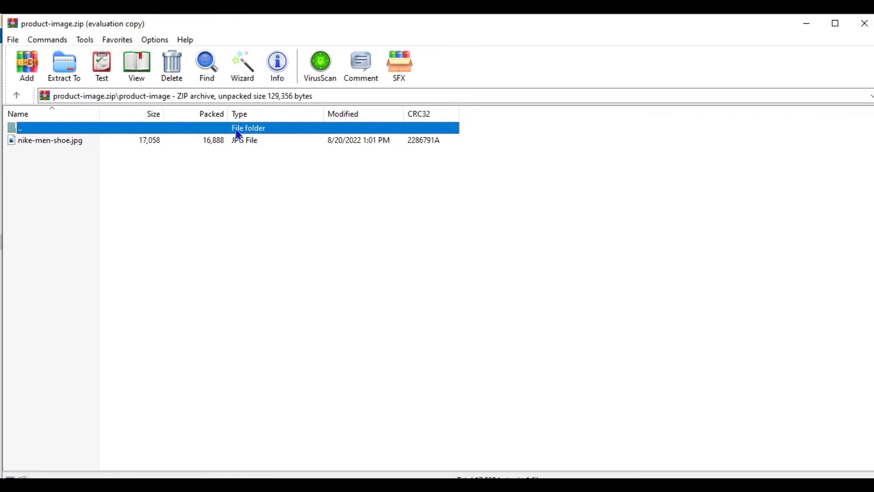
click(237, 132)
double_click(238, 135)
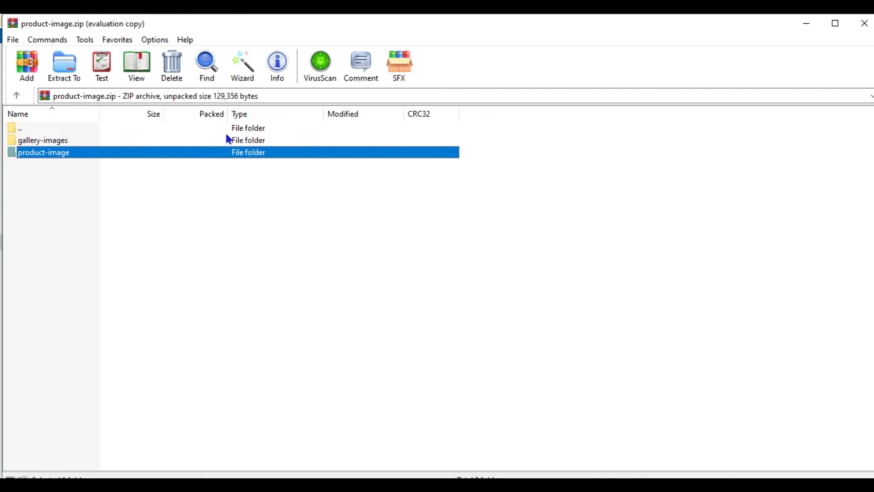
click(865, 23)
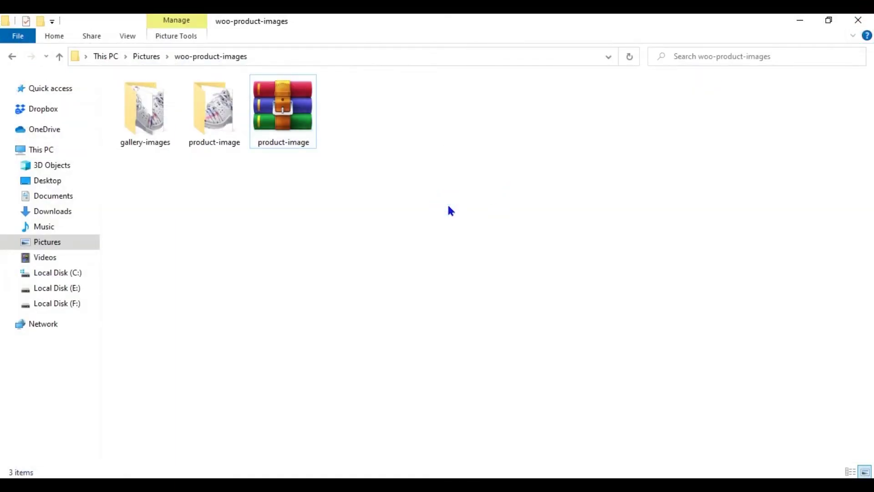
Open the WordPress Media Library in a new browser tab
click(351, 467)
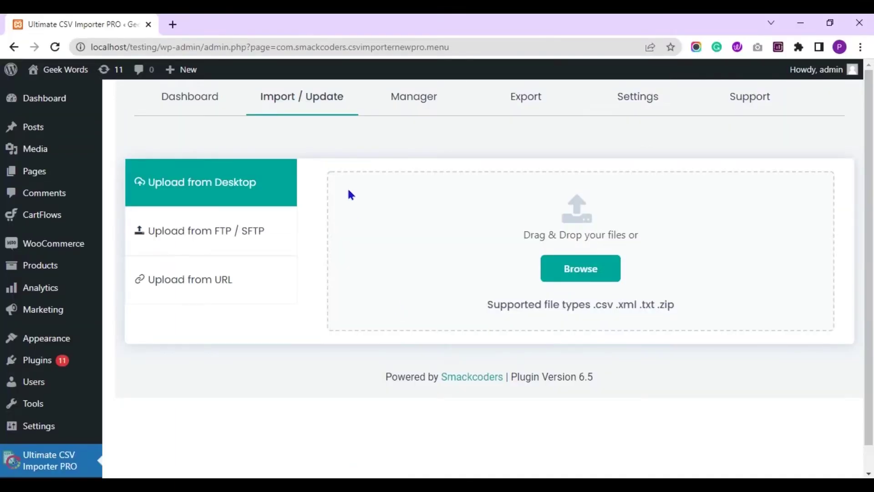
middle_click(43, 149)
click(205, 20)
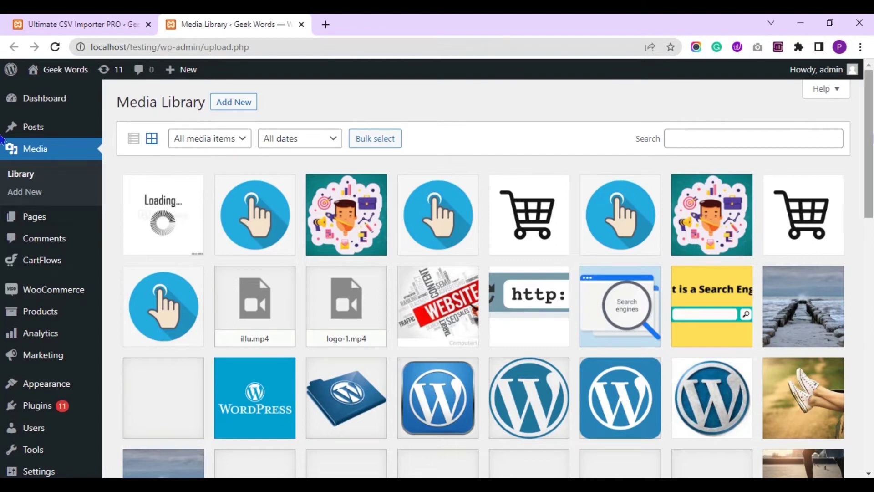
scroll(2, 139, down, 10)
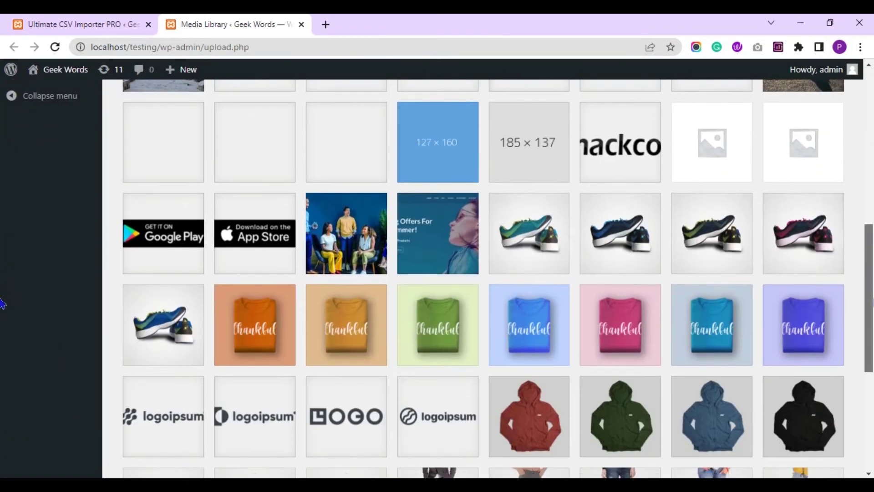
scroll(2, 330, down, 4)
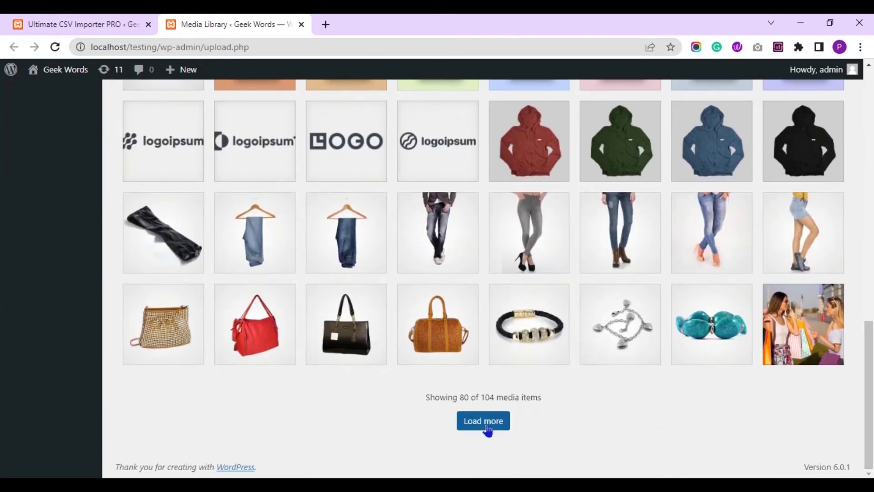
click(487, 428)
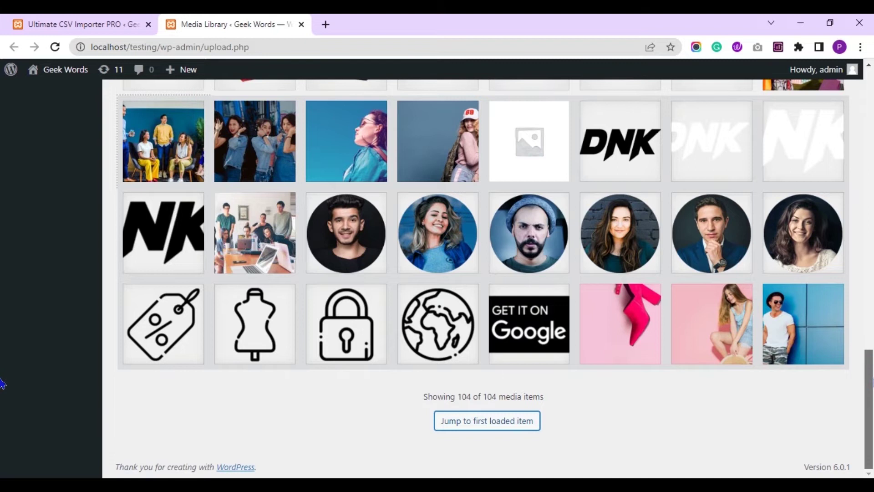
scroll(2, 380, up, 4)
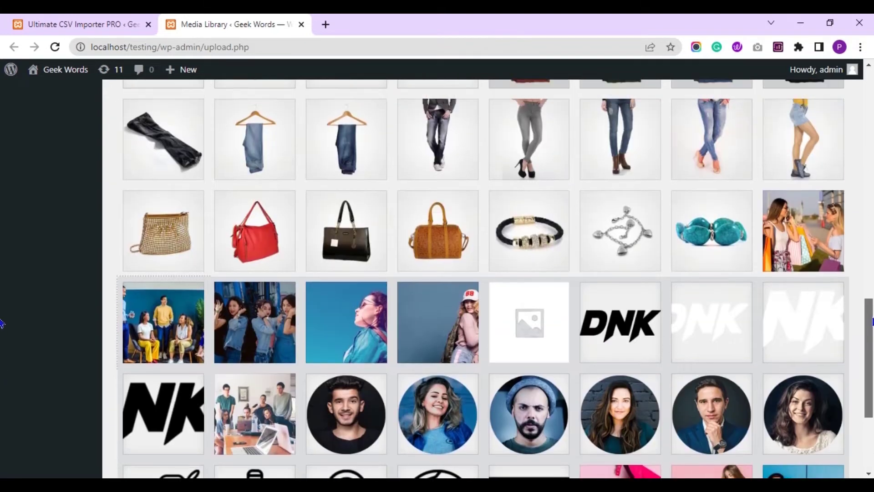
drag(871, 322, 859, 89)
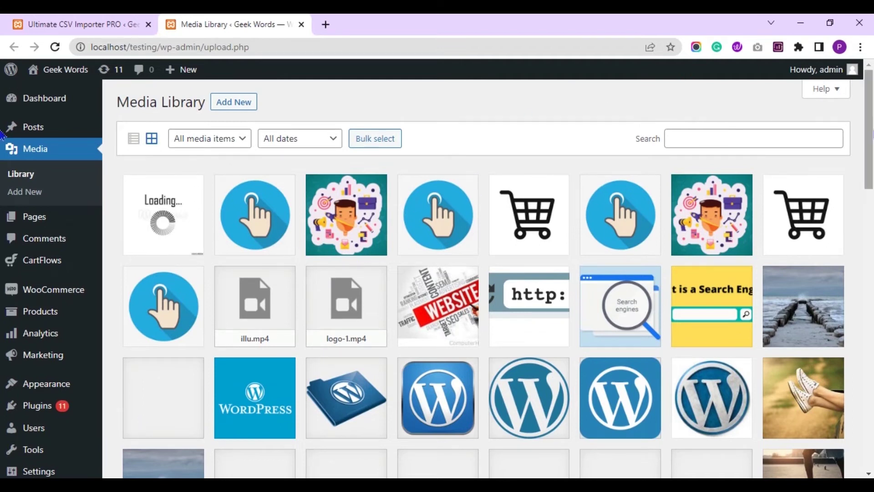
scroll(4, 150, down, 3)
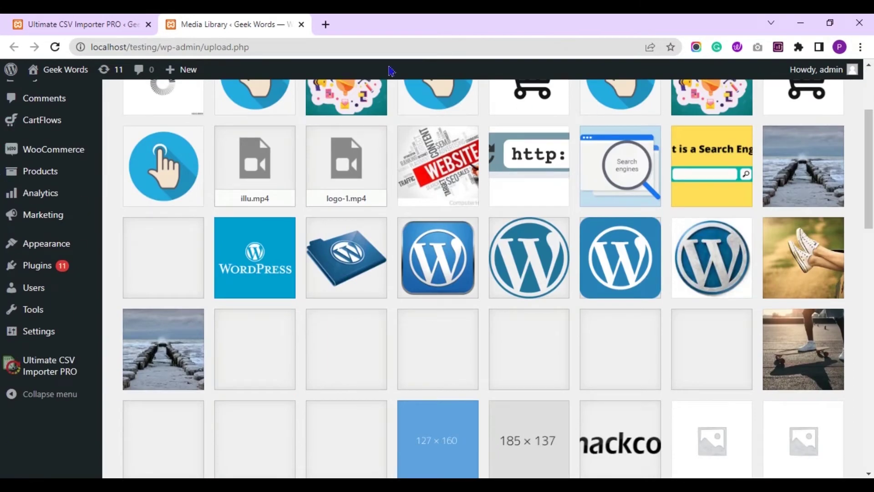
Upload Sample CSV - woo-product from Downloads using the Upload from Desktop option
click(109, 23)
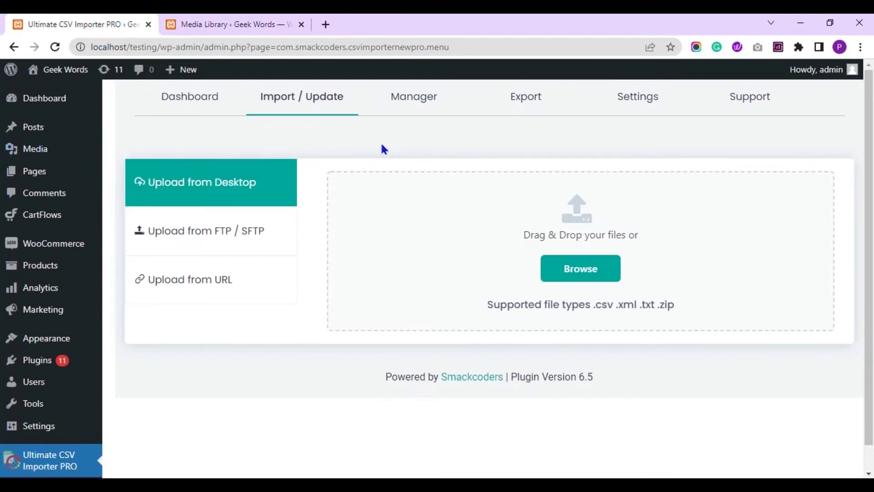
click(204, 230)
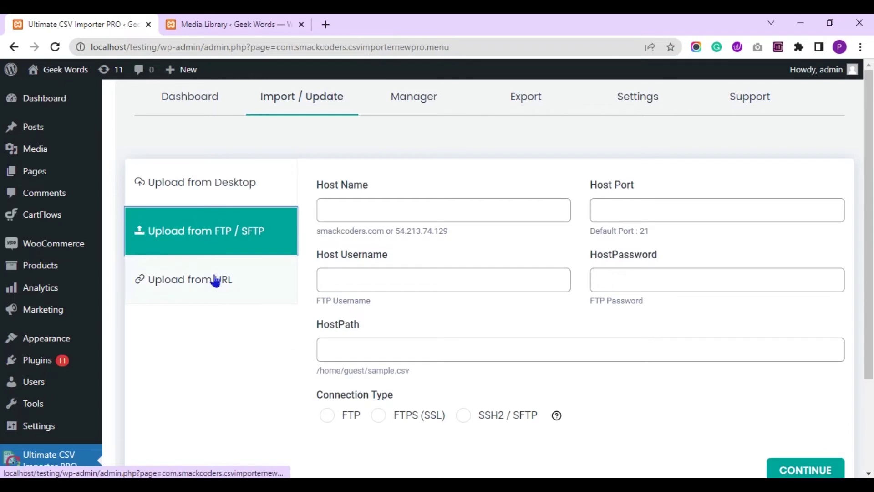
click(215, 281)
click(251, 191)
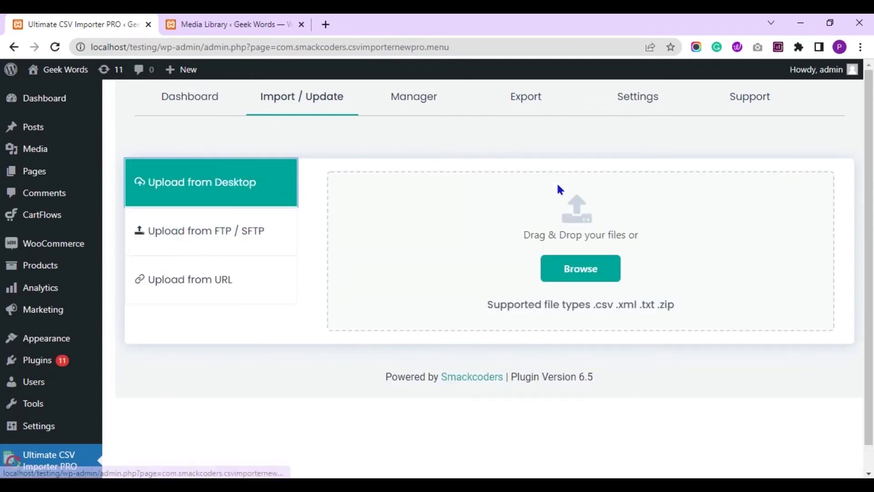
click(577, 271)
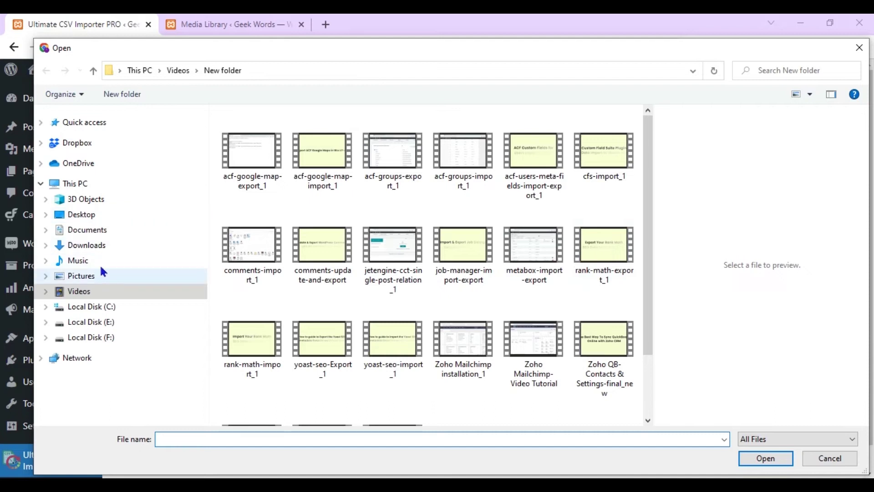
click(94, 246)
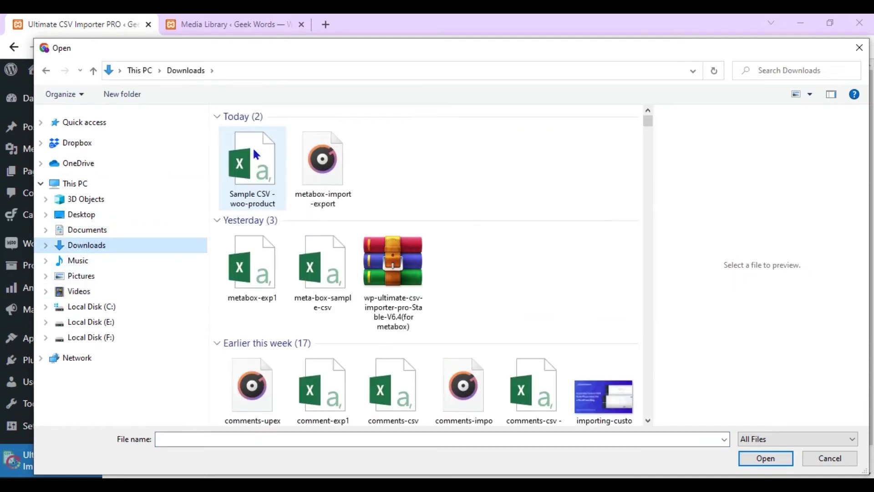
click(254, 150)
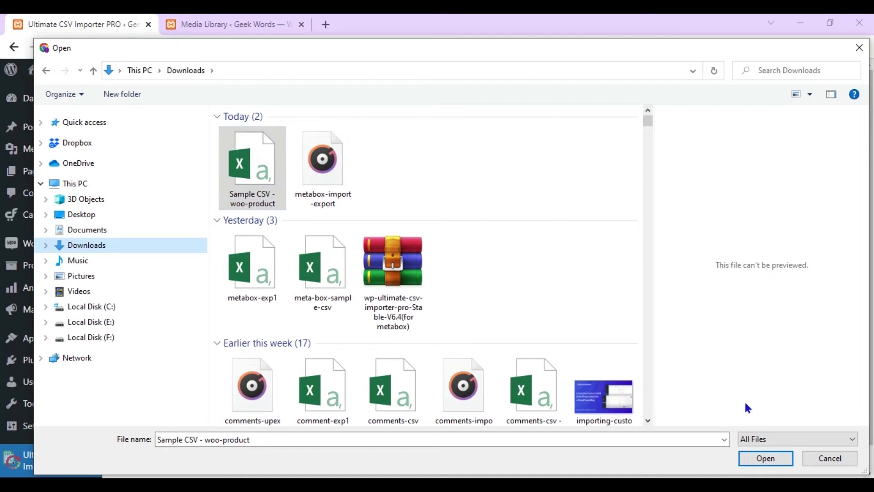
click(753, 462)
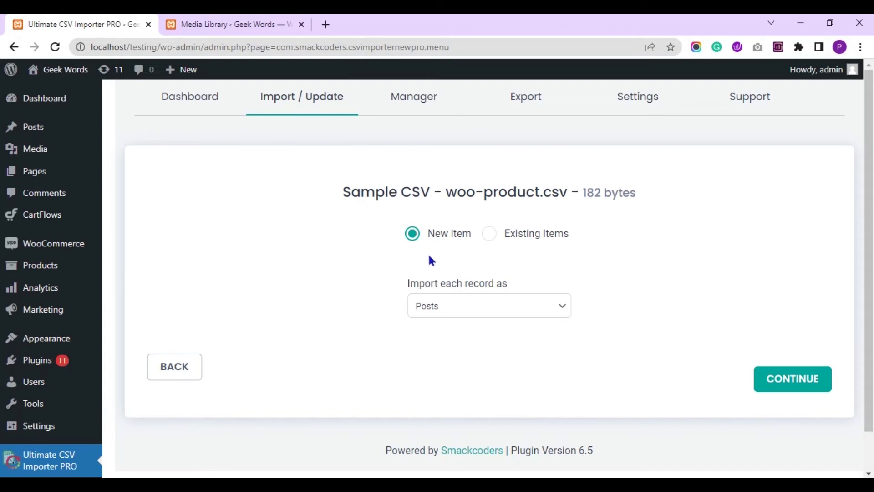
Set 'Import each record as' to WooCommerce Product and continue to mapping templates
click(508, 313)
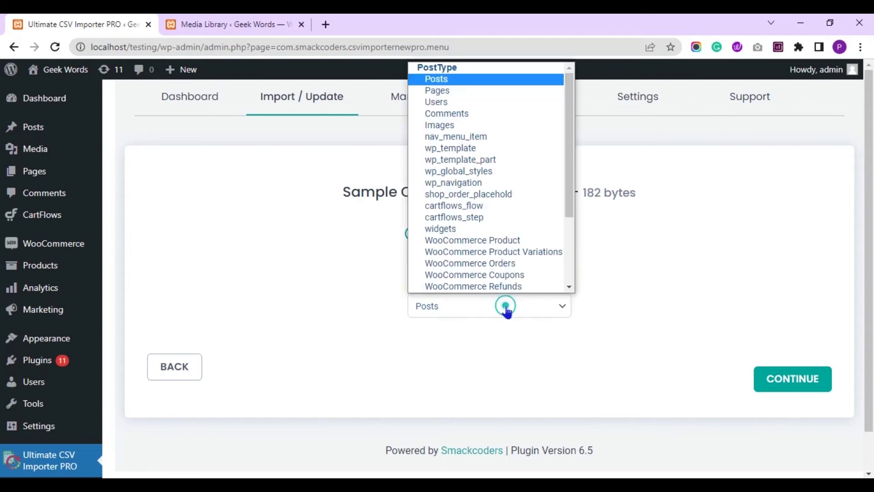
click(506, 241)
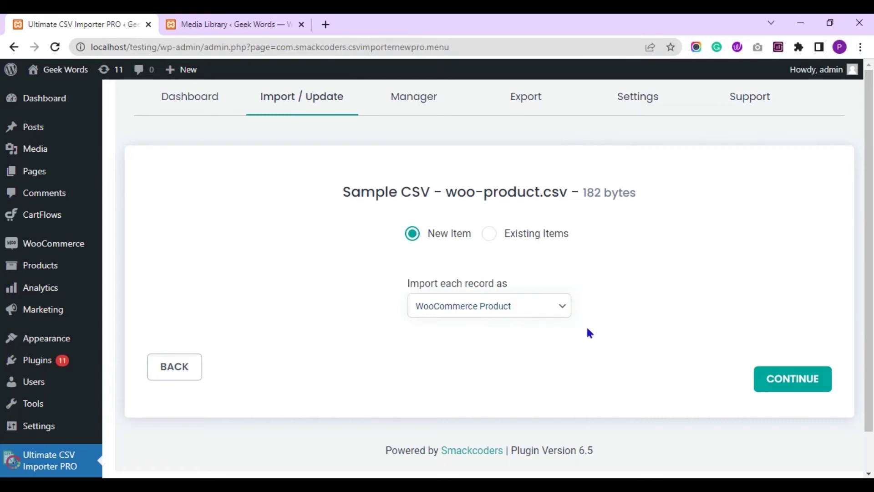
click(771, 387)
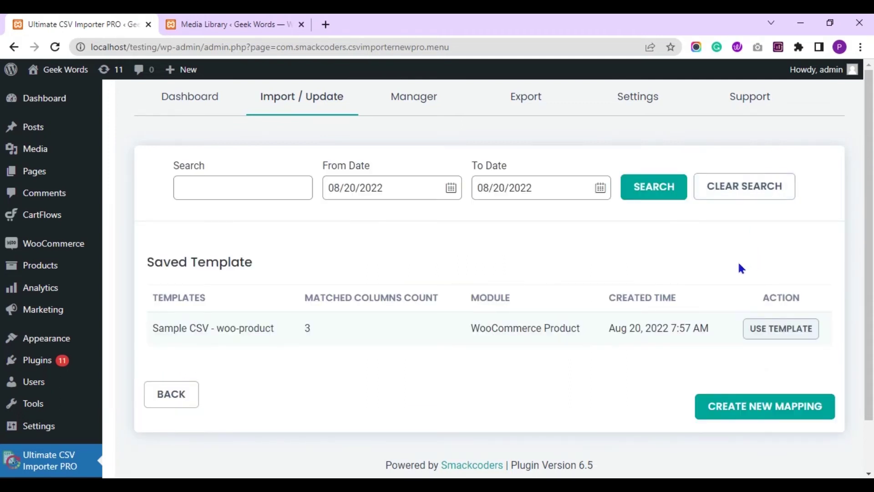
Start a new mapping and review the Product Meta Fields image mappings down to Media Upload Fields
click(776, 412)
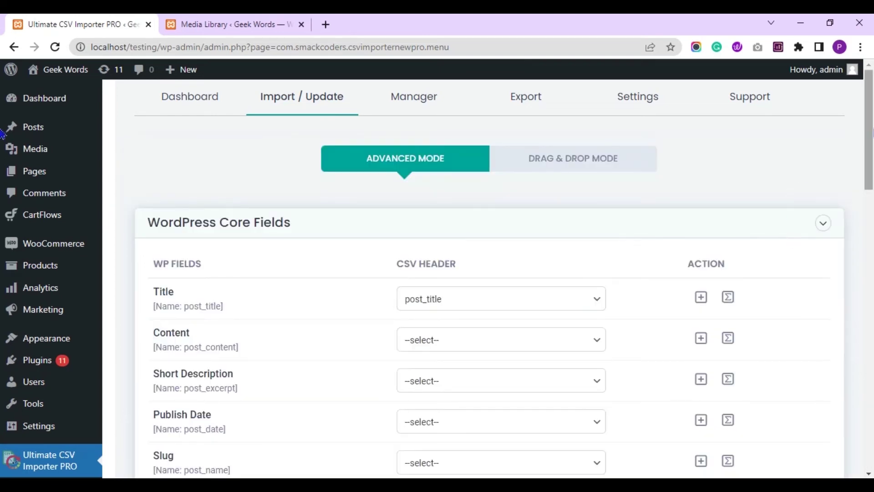
drag(872, 132, 872, 173)
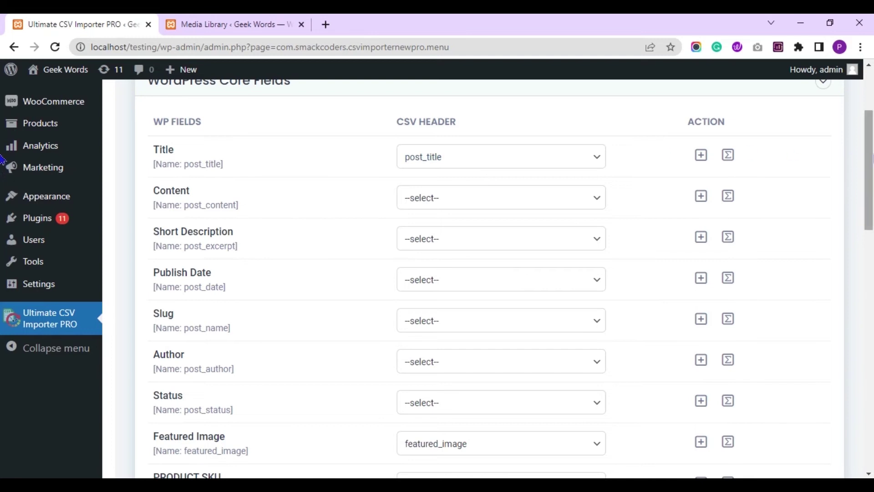
scroll(729, 205, down, 6)
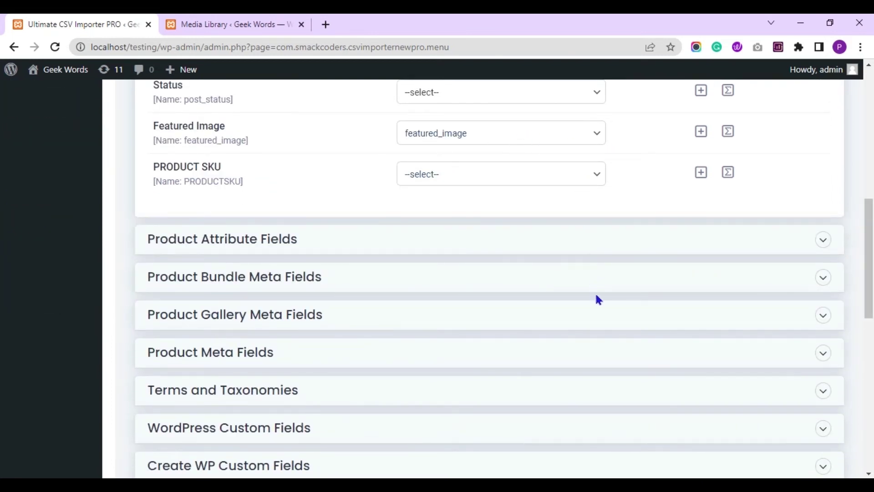
click(635, 349)
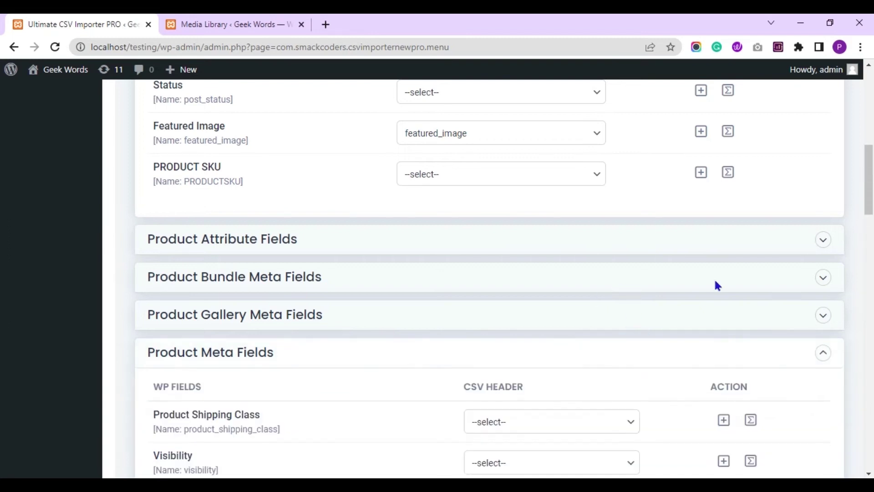
scroll(2, 158, down, 15)
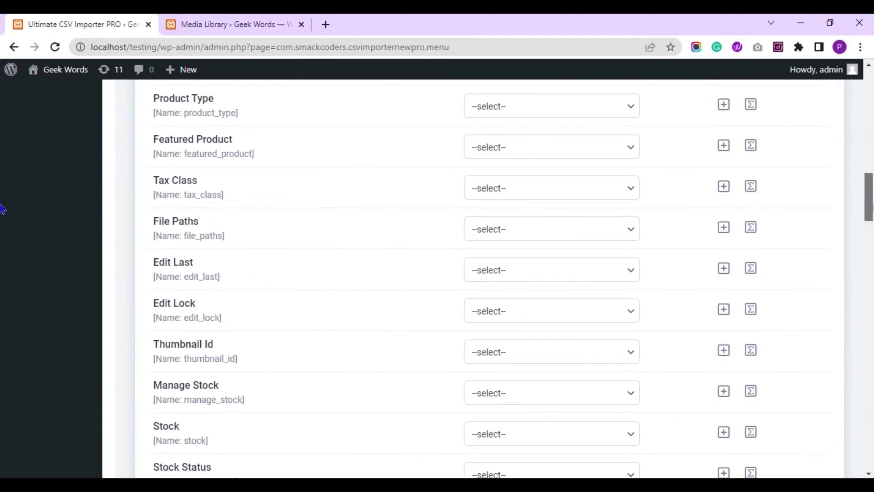
scroll(2, 241, down, 15)
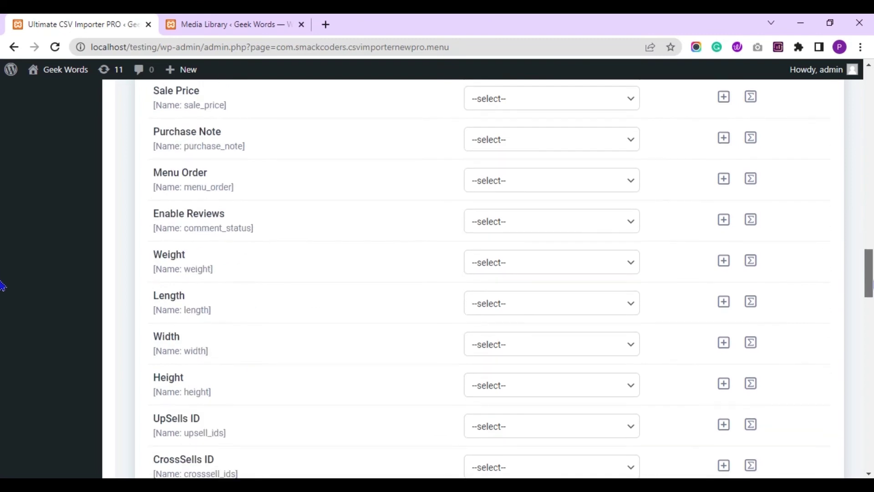
scroll(2, 317, up, 8)
scroll(2, 309, down, 10)
scroll(2, 328, down, 2)
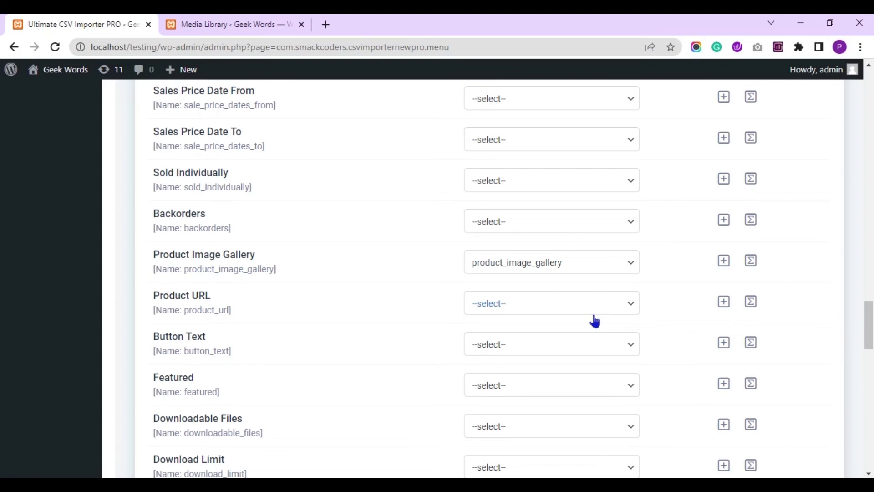
drag(869, 332, 869, 416)
drag(2, 427, 2, 455)
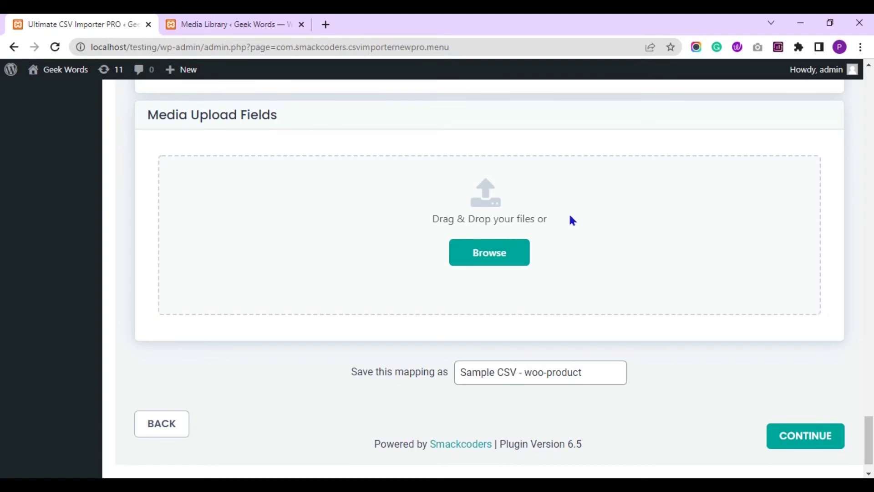
Upload product-image.zip from Pictures > woo-product-images as the import's image source
click(478, 263)
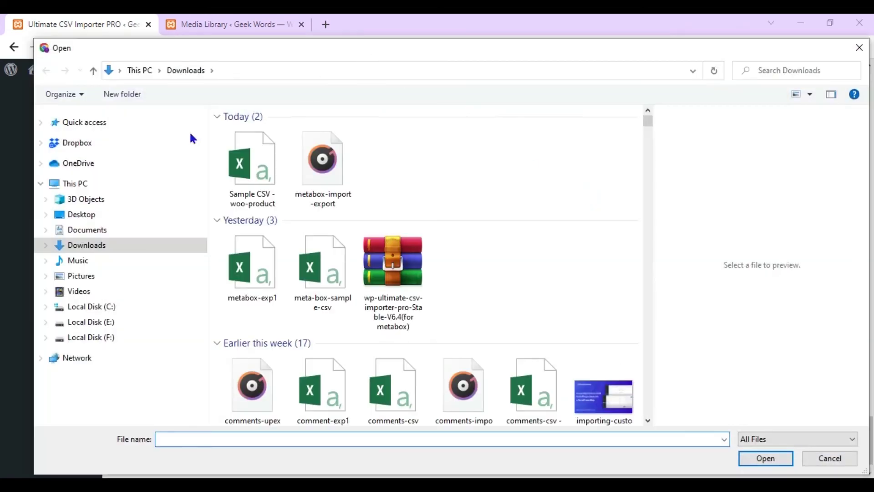
click(105, 278)
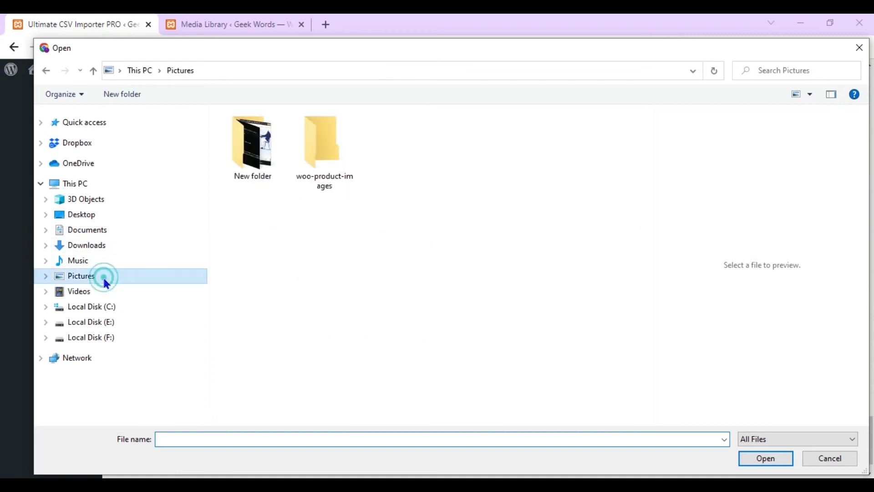
double_click(336, 176)
click(385, 155)
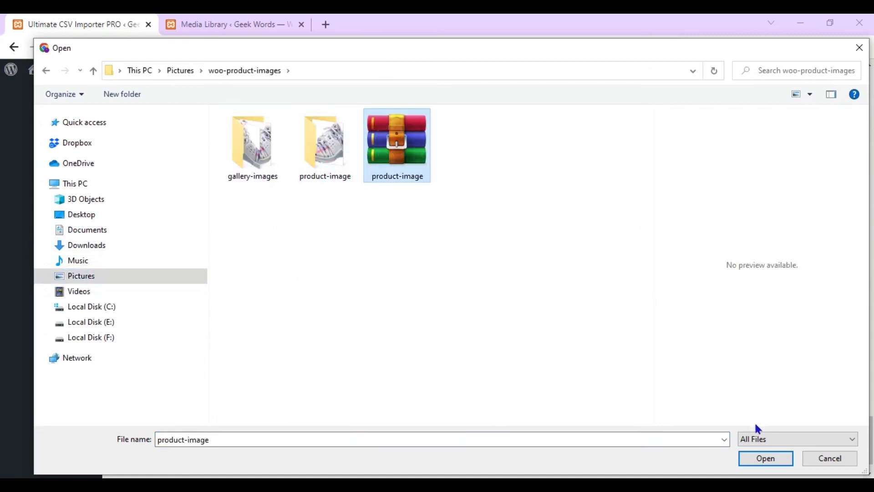
click(749, 459)
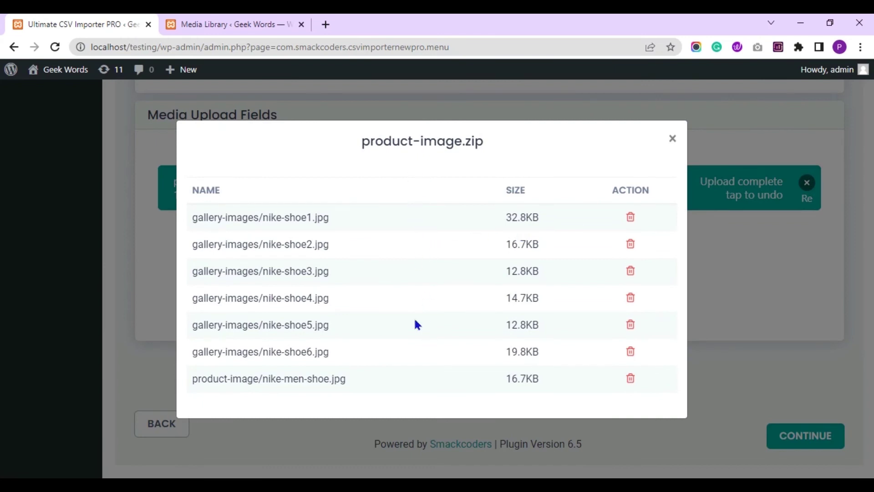
click(672, 139)
click(586, 369)
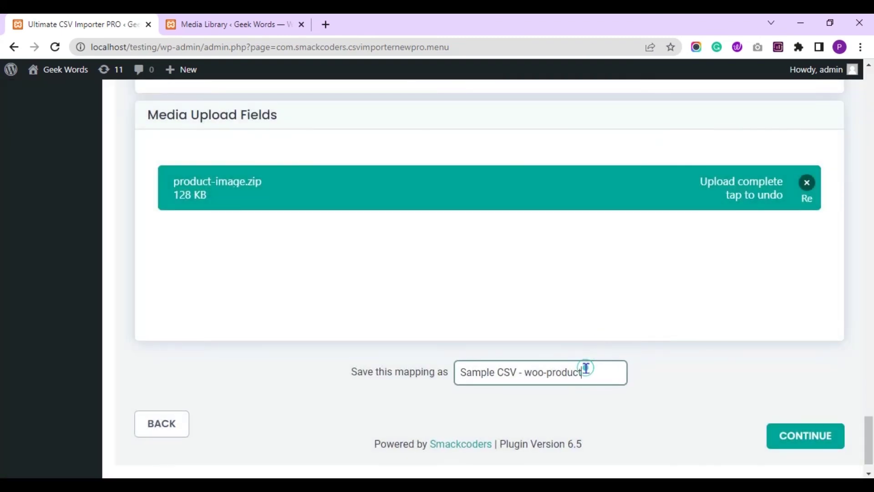
Rename the saved mapping to woo-product-import1
click(526, 372)
key(shift+Home)
key(BackSpace)
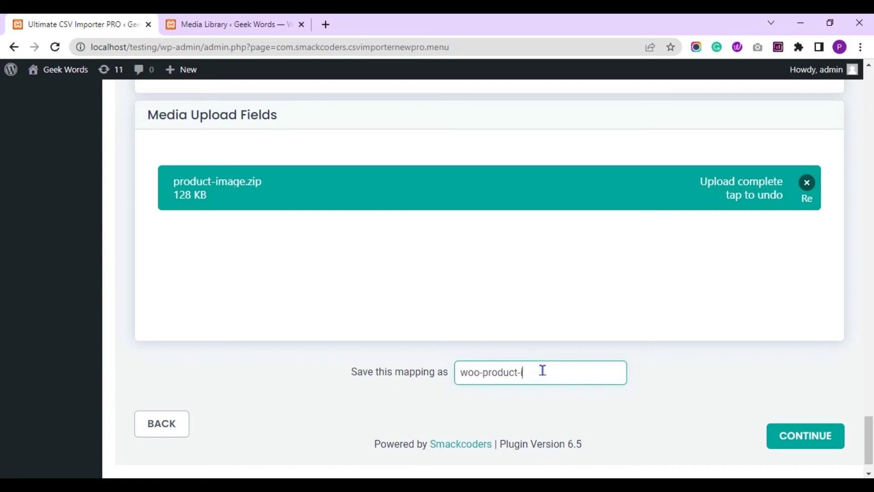
text(import1)
Continue past the media handling options to the import configuration step
click(807, 443)
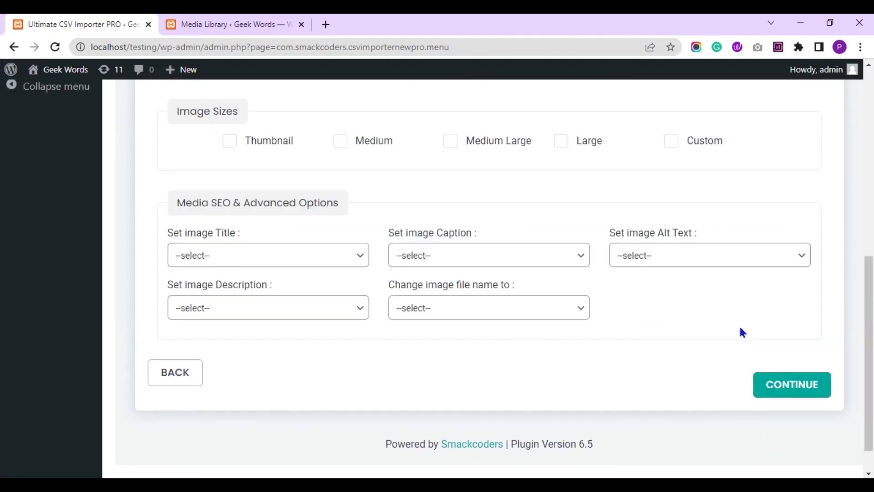
mouse_move(868, 344)
mouse_down()
mouse_move(869, 173)
mouse_move(869, 351)
mouse_up()
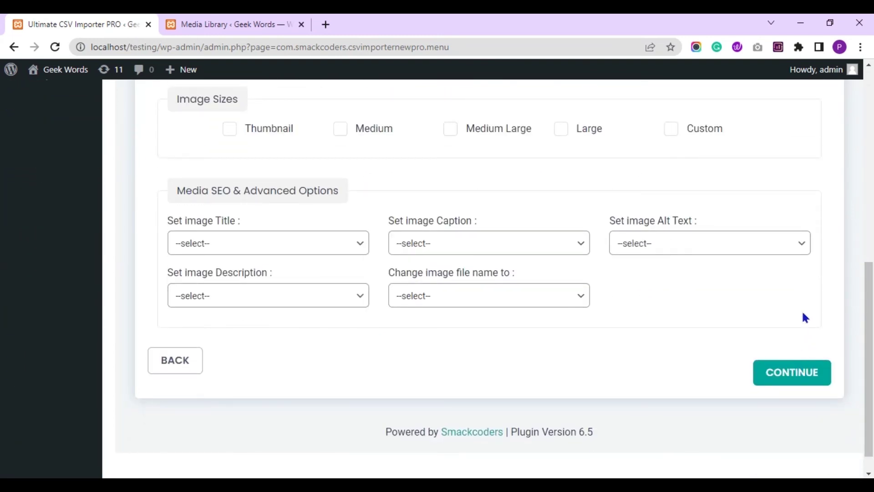
click(792, 375)
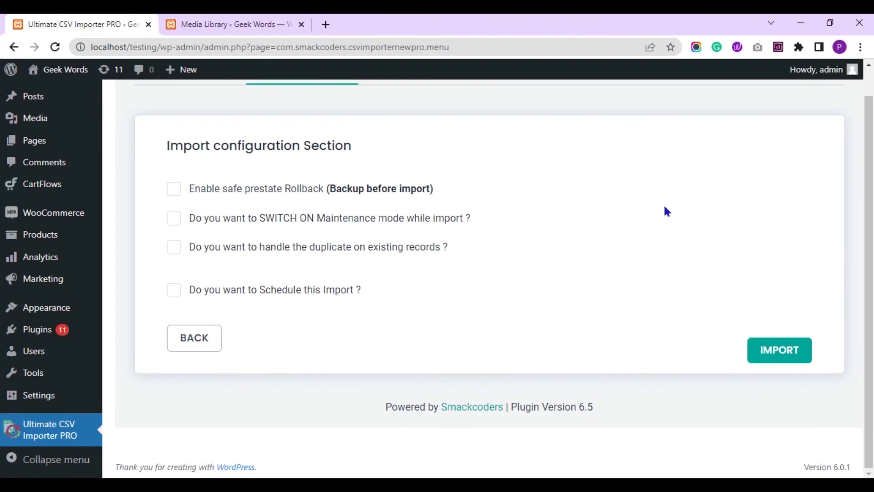
Import the single woo-product.csv record through to 100% completion
click(762, 355)
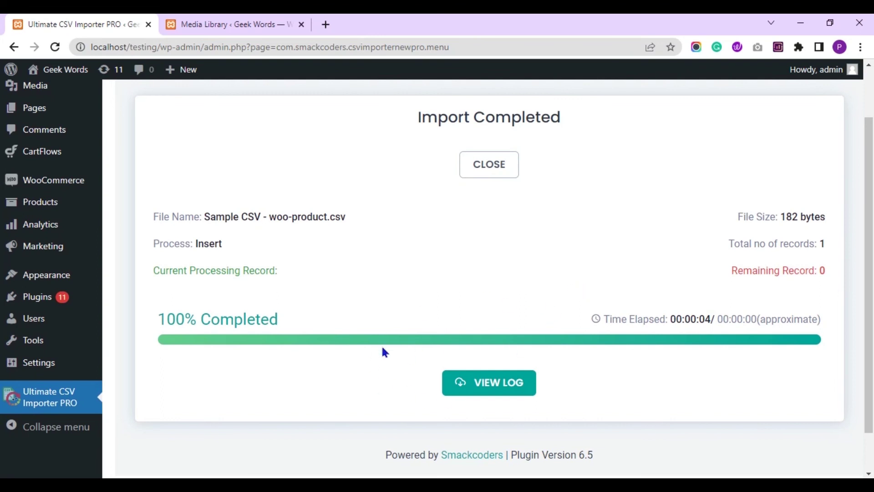
Reload the Media Library to show the new shoe images, then return to the importer tab
click(279, 21)
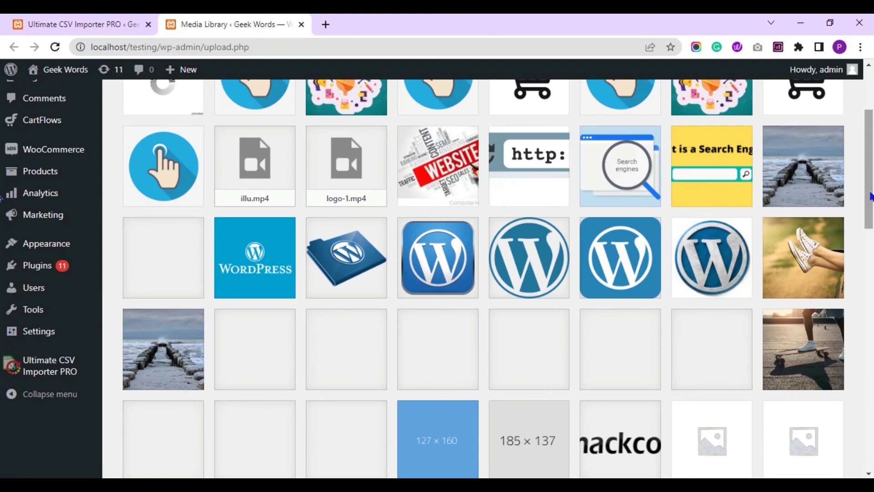
drag(871, 197, 871, 152)
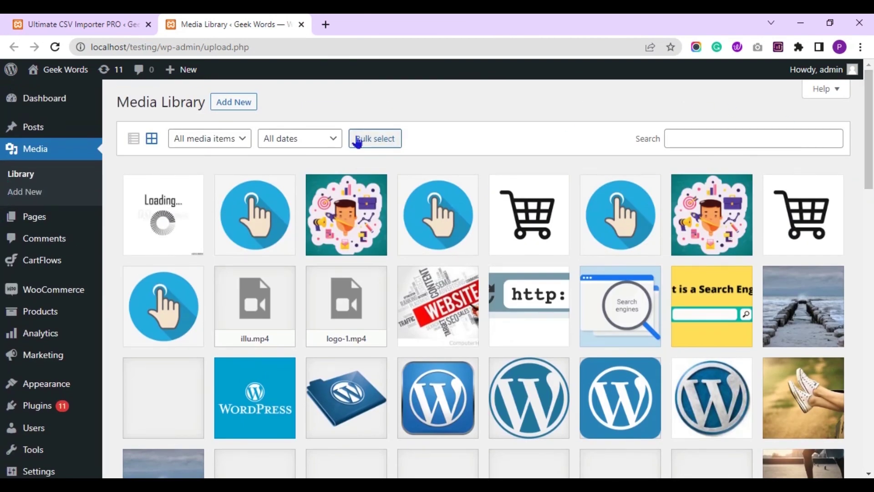
click(55, 50)
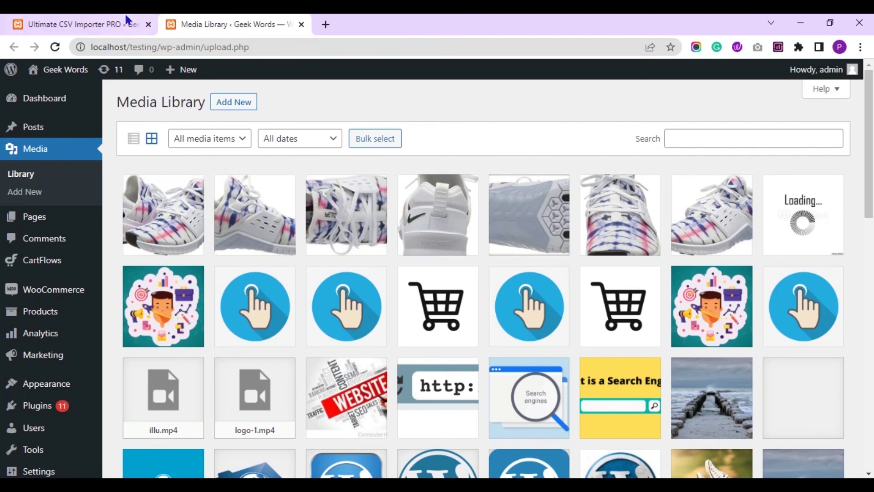
click(91, 23)
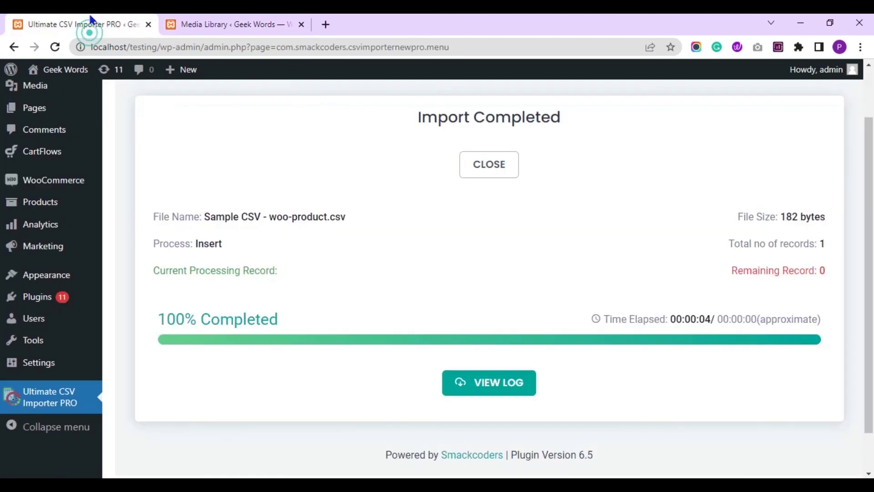
From the import log, open Nike Fitness Shoe for Men and view its image and gallery
click(501, 384)
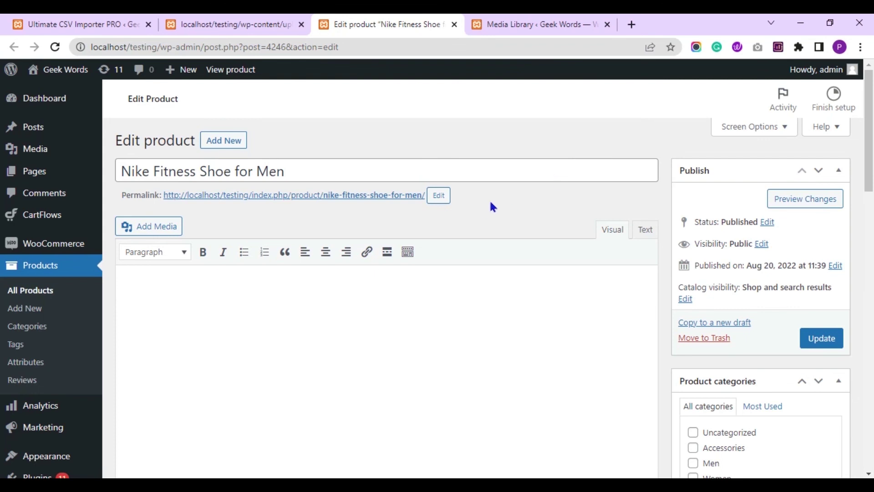
drag(869, 132, 872, 414)
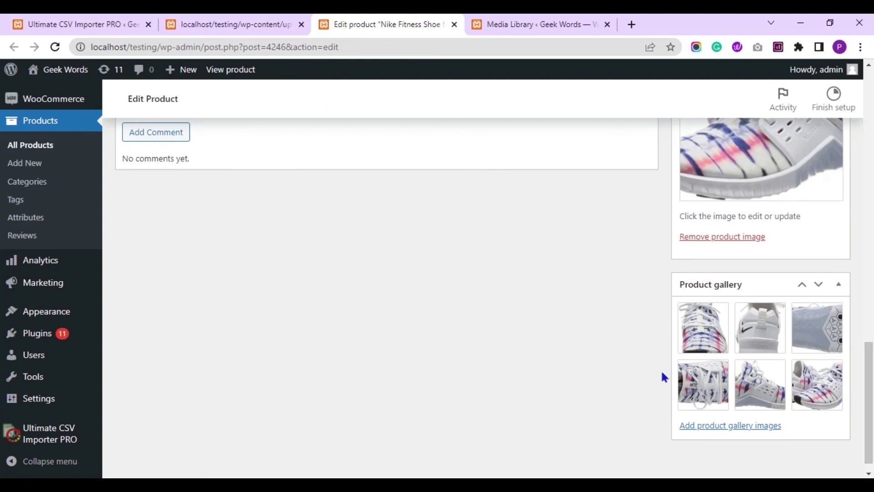